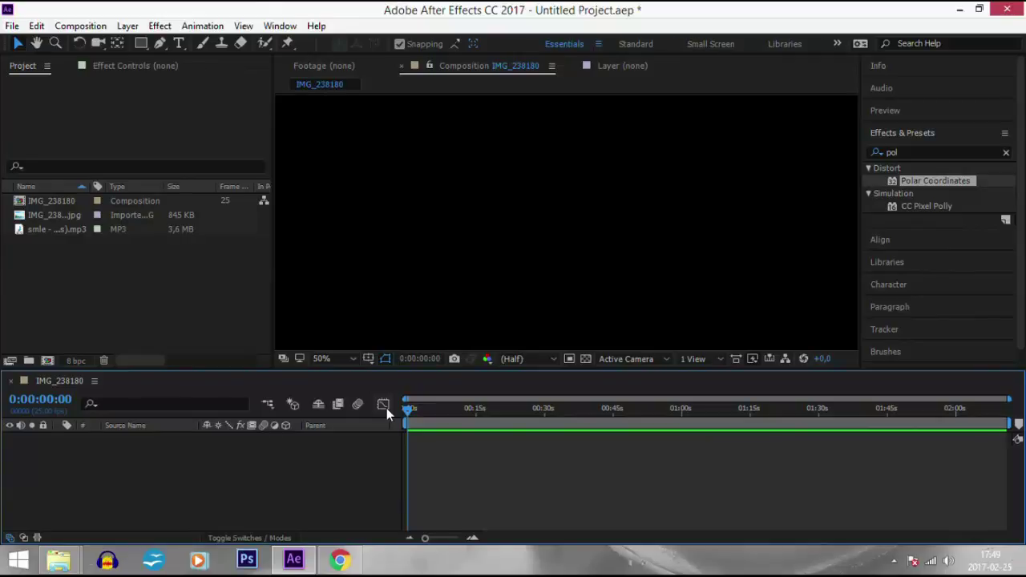
# Step: Delete the existing IMG_238180 composition from the project
pyautogui.click(37, 200)
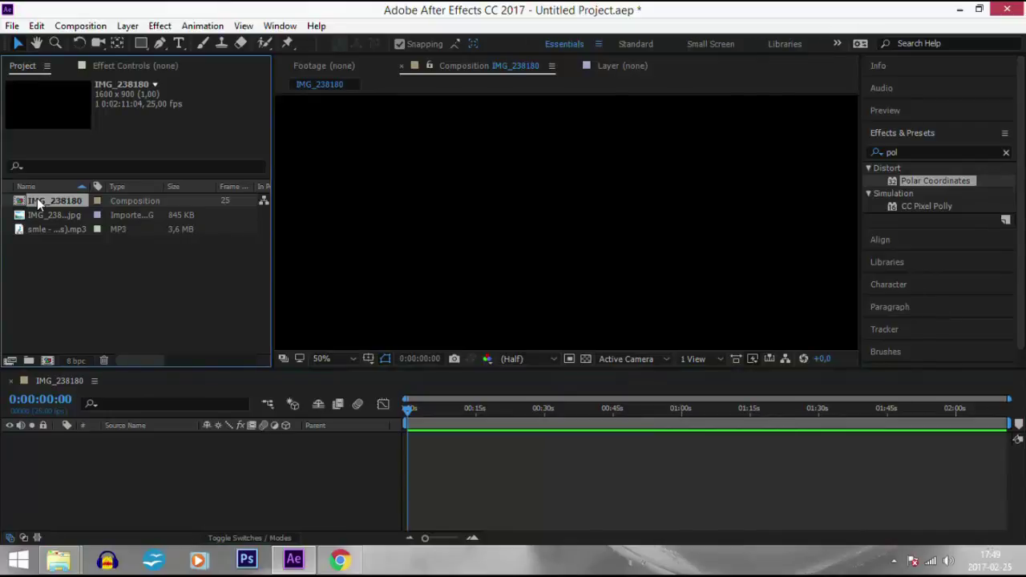
pyautogui.click(62, 262)
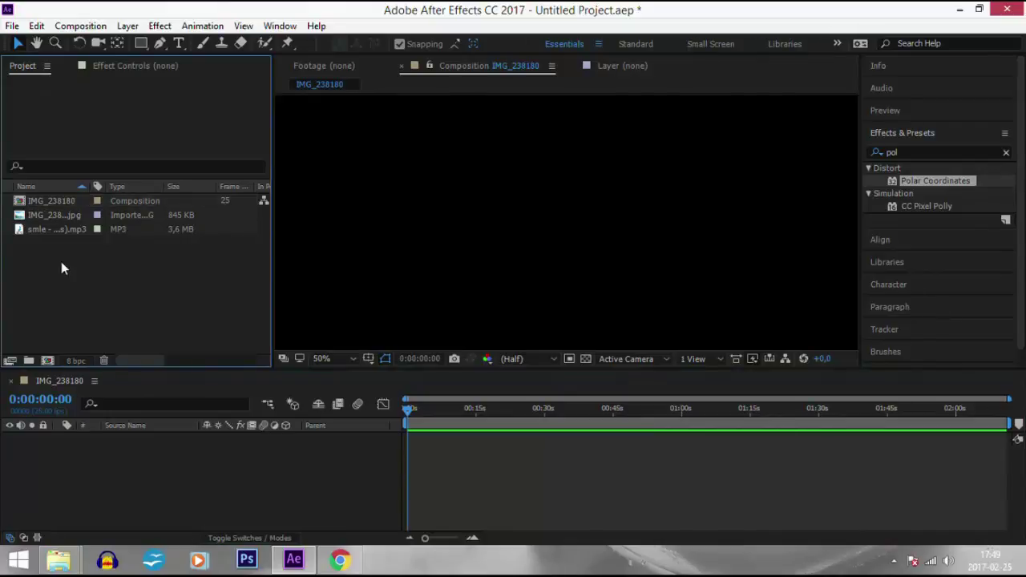
pyautogui.click(56, 202)
pyautogui.press('Delete')
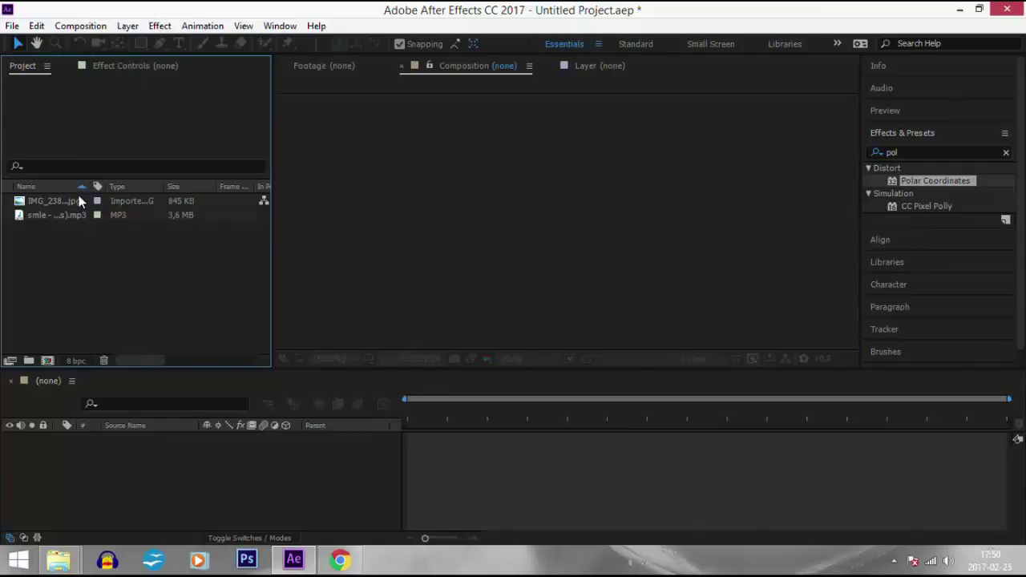
# Step: Create a new composition named Comp 1 using the HDV 1080 29.97 preset
pyautogui.click(78, 202)
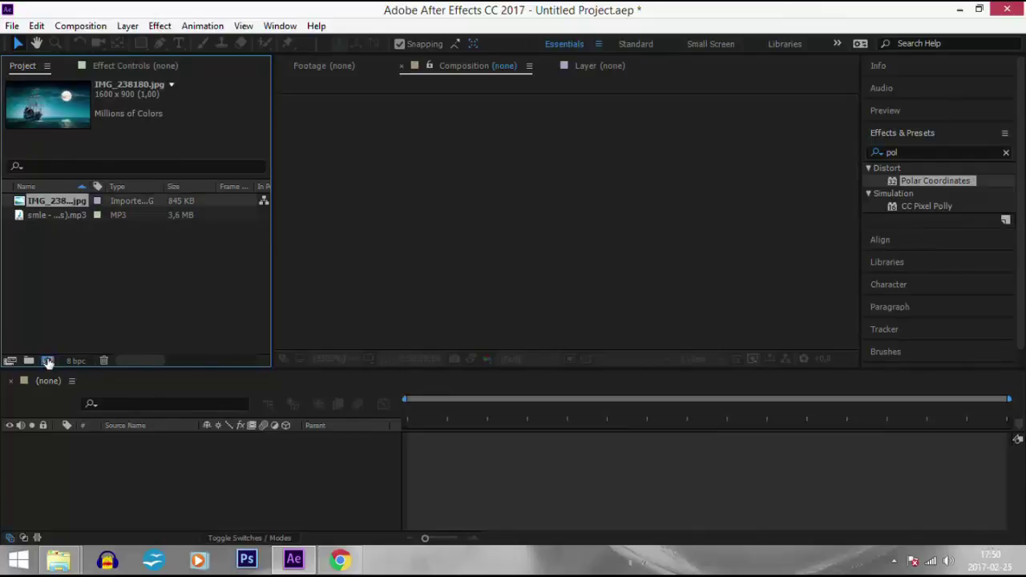
pyautogui.click(47, 361)
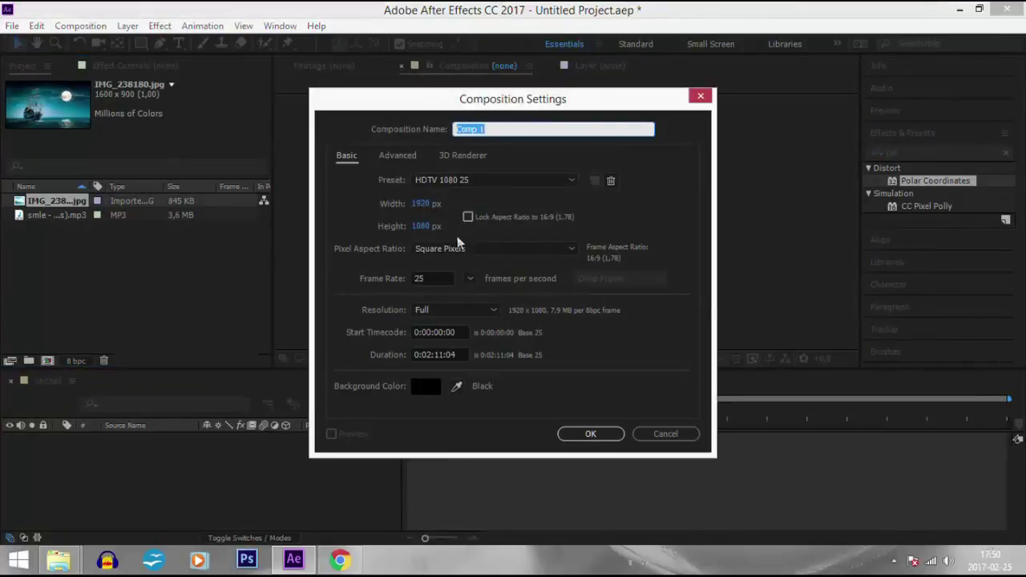
pyautogui.click(426, 277)
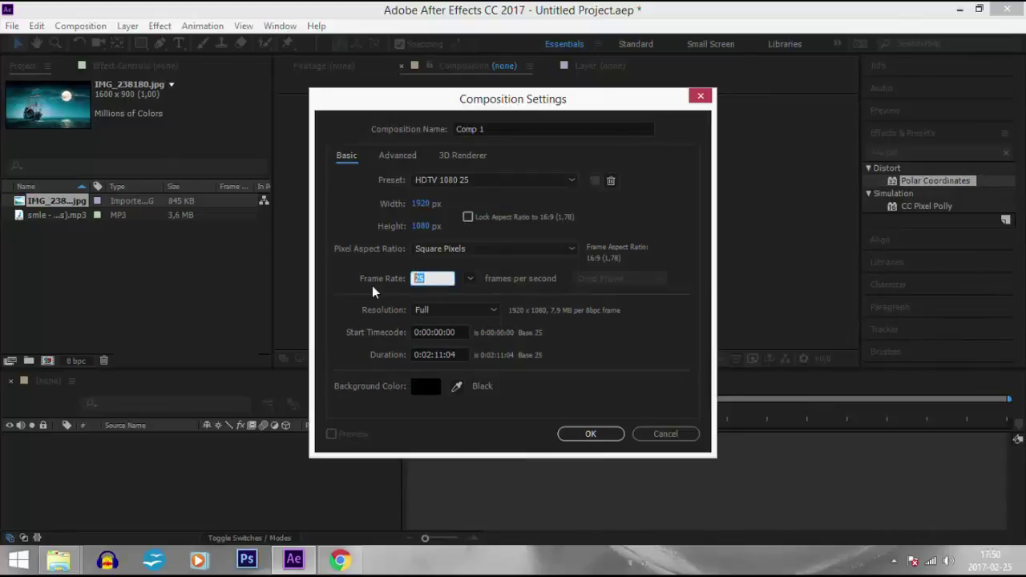
pyautogui.write('30')
pyautogui.click(539, 187)
pyautogui.click(537, 181)
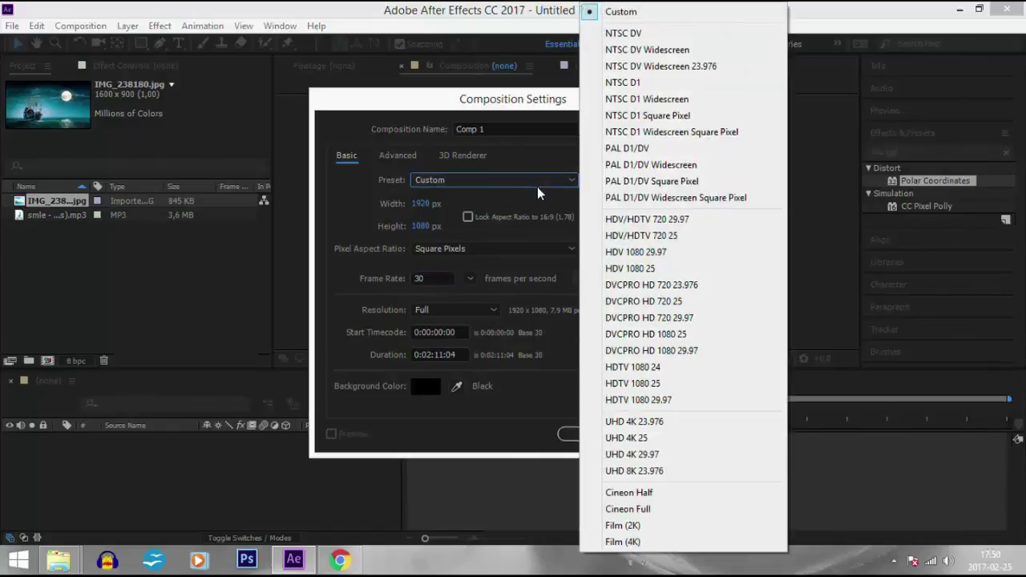
pyautogui.click(639, 254)
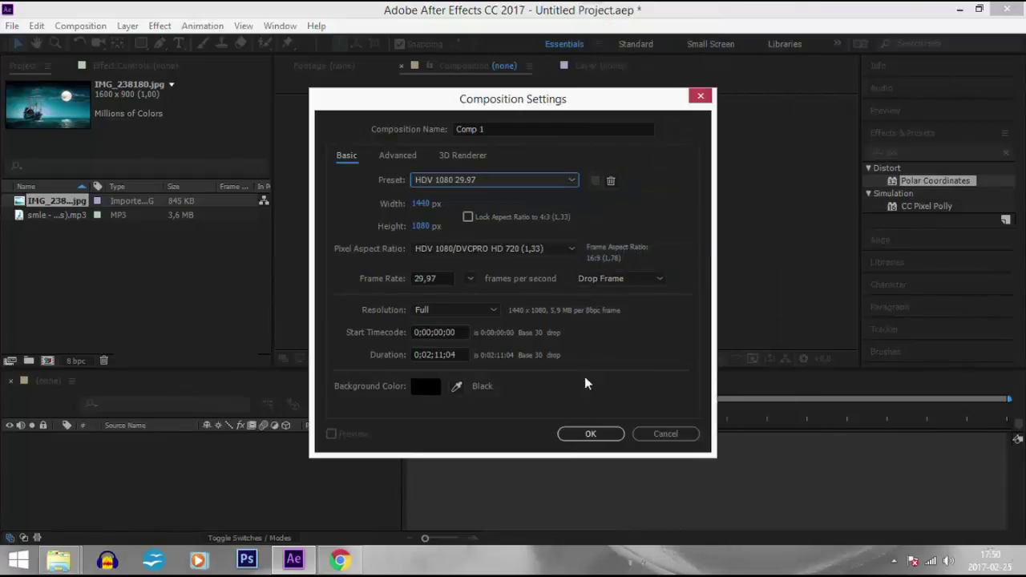
pyautogui.click(585, 436)
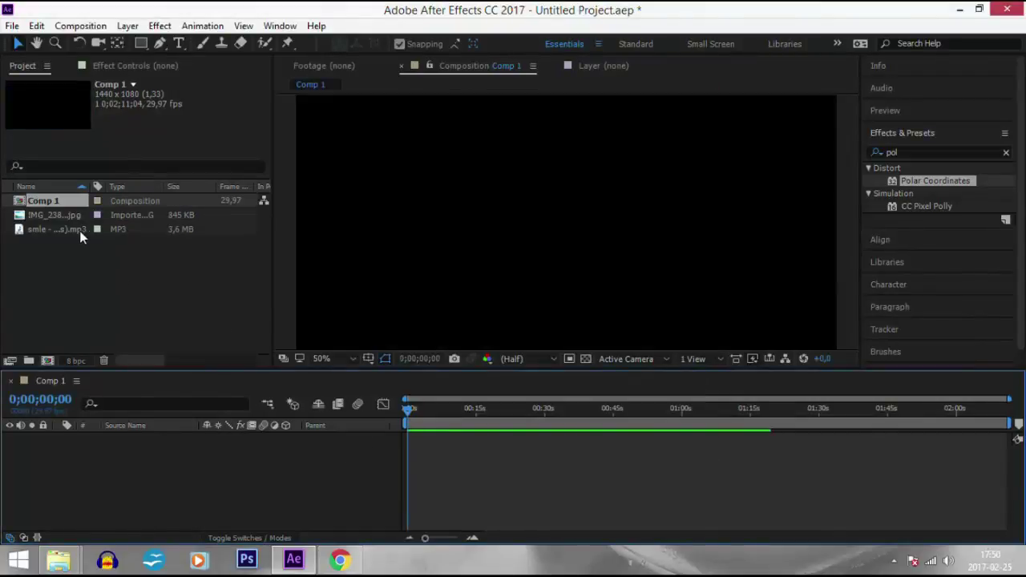
# Step: Add IMG_238180.jpg to Comp 1 stretched to the full frame width, and place the smle MP3 track beneath it
pyautogui.moveTo(46, 214); pyautogui.dragTo(89, 441)
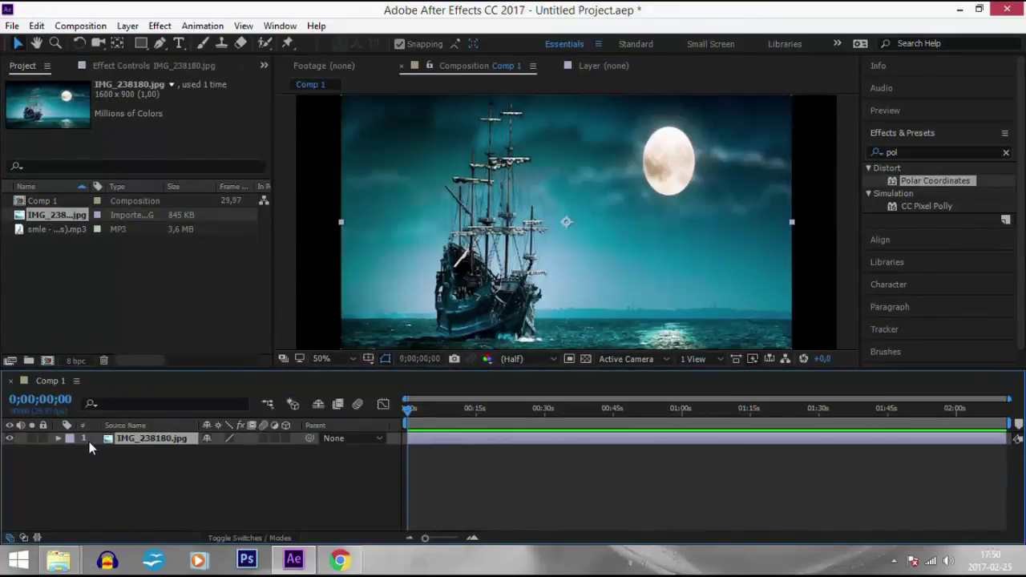
pyautogui.moveTo(794, 227); pyautogui.dragTo(840, 222)
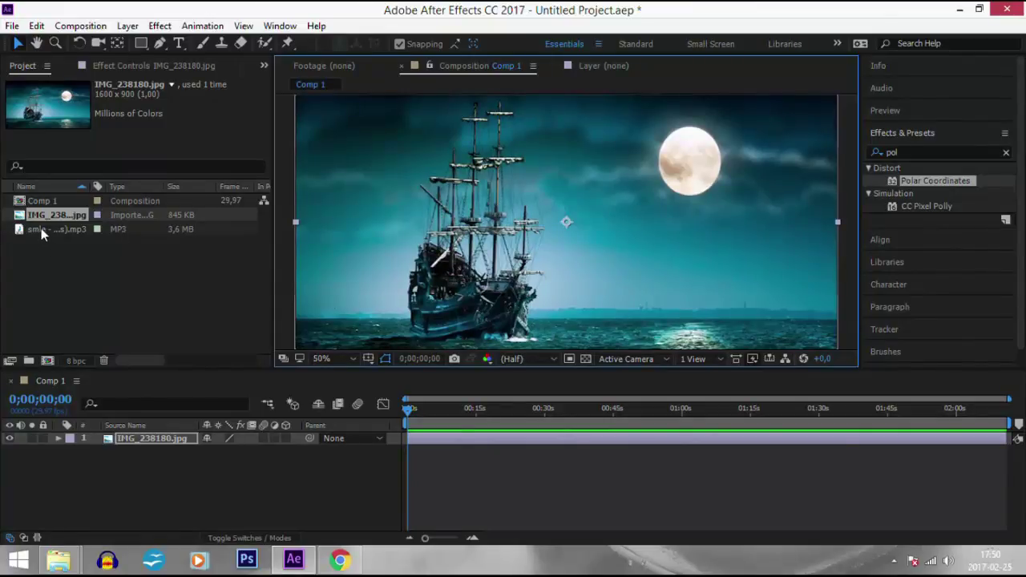
pyautogui.moveTo(41, 228); pyautogui.dragTo(91, 457)
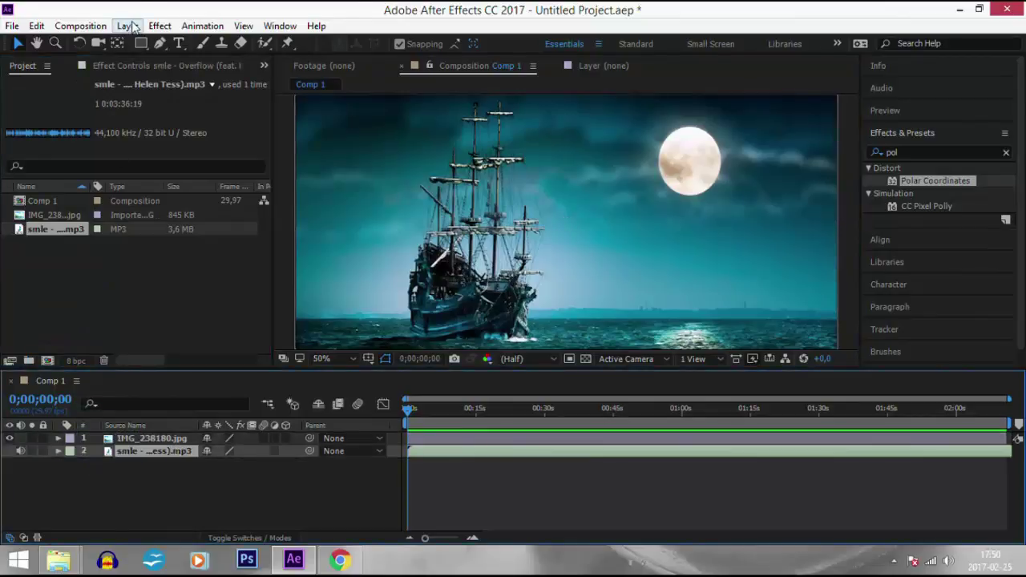
# Step: Create a composition-sized solid layer named "Audio spectrum" above the image layer
pyautogui.click(139, 437)
pyautogui.click(159, 26)
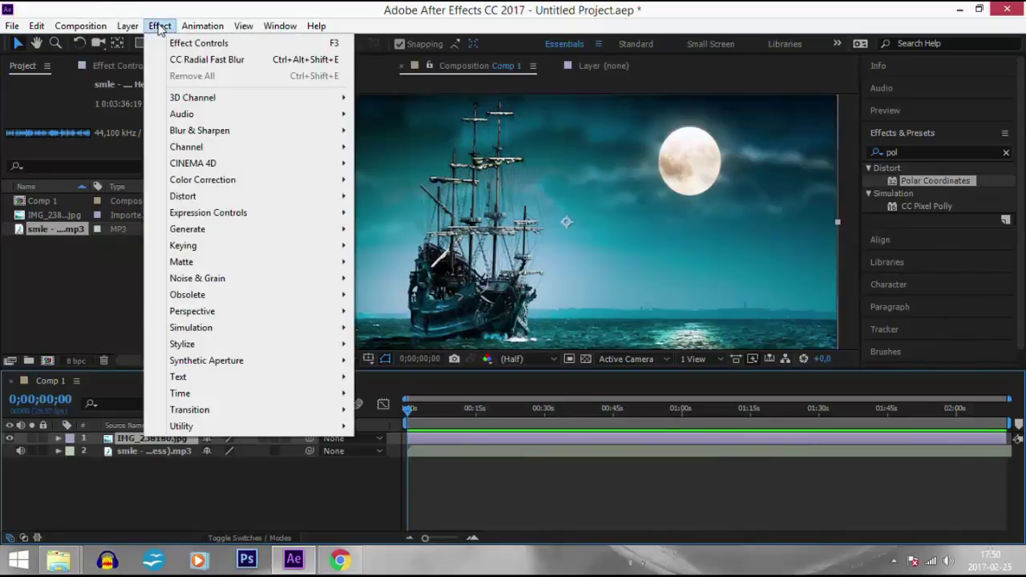
pyautogui.moveTo(134, 28)
pyautogui.moveTo(270, 25)
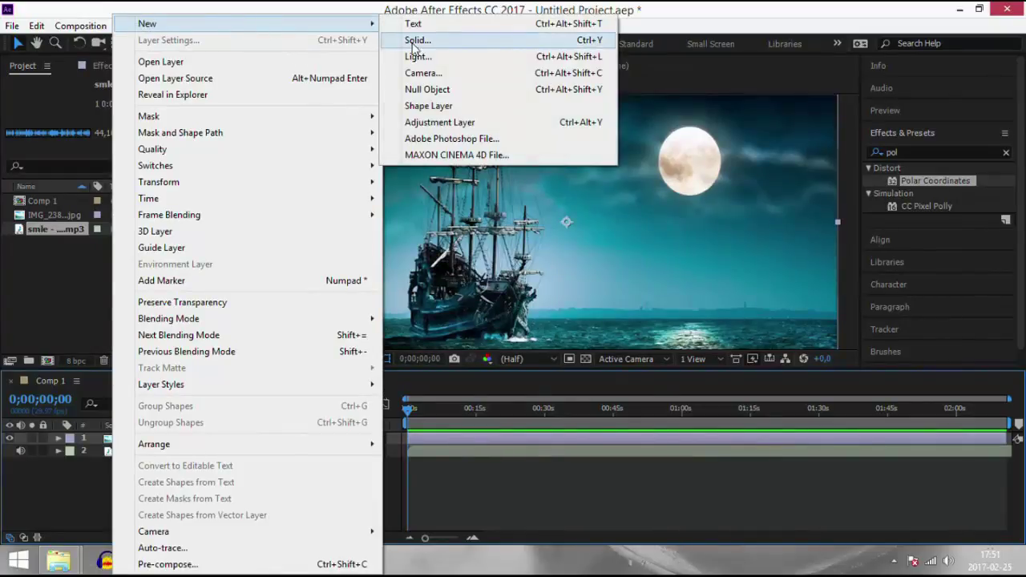
pyautogui.click(426, 44)
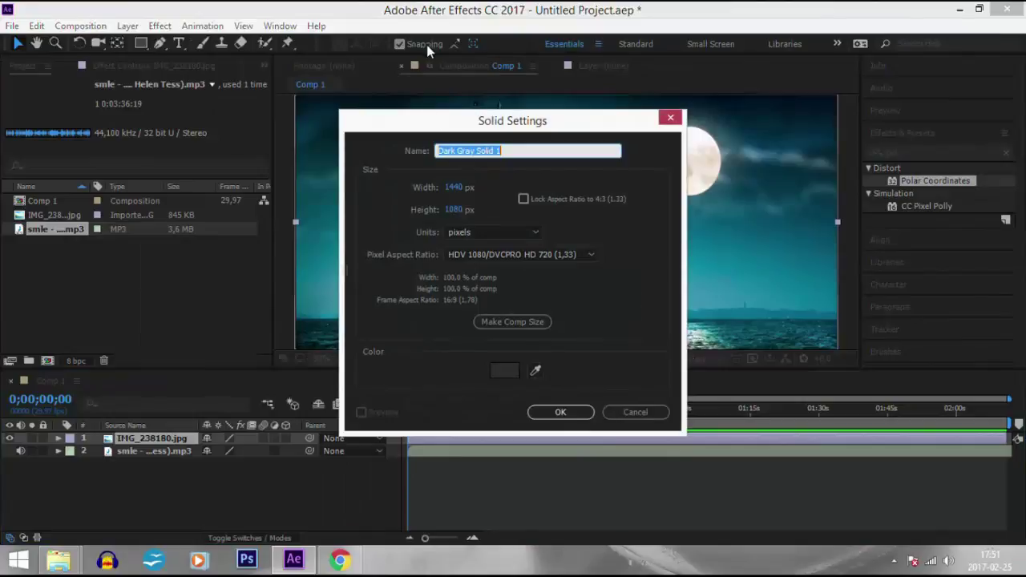
pyautogui.write('A')
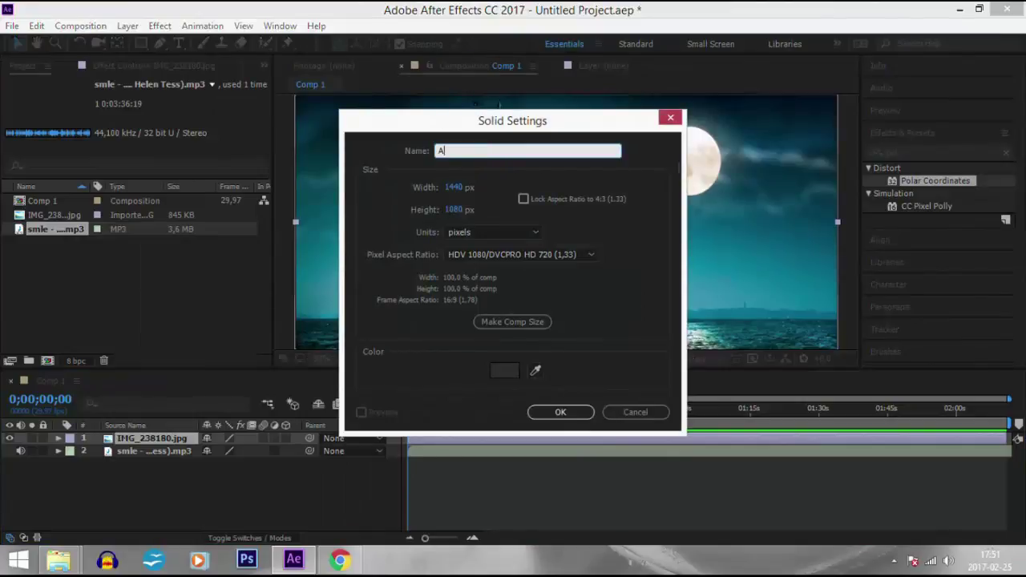
pyautogui.write('udio spectrum')
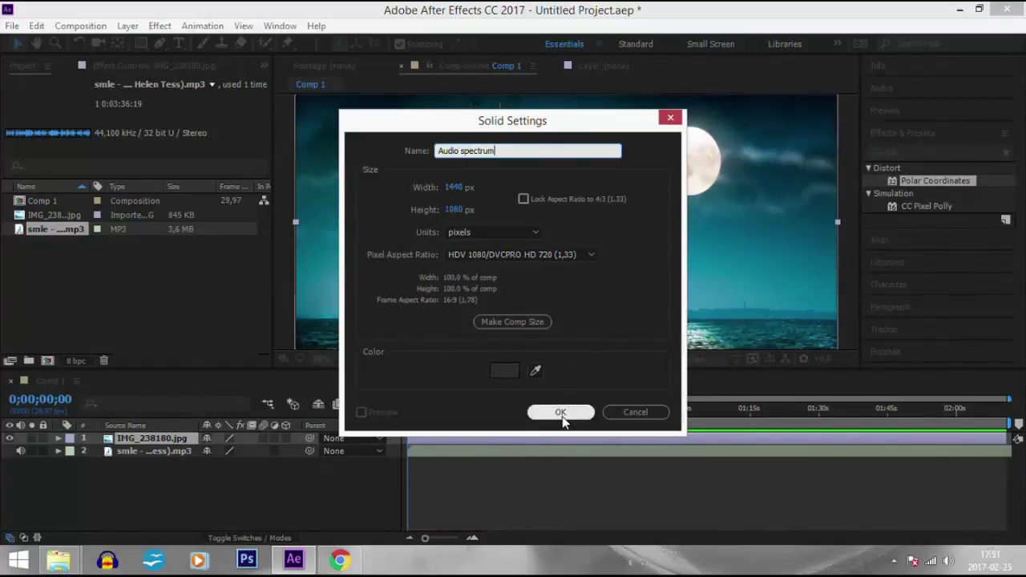
pyautogui.click(561, 412)
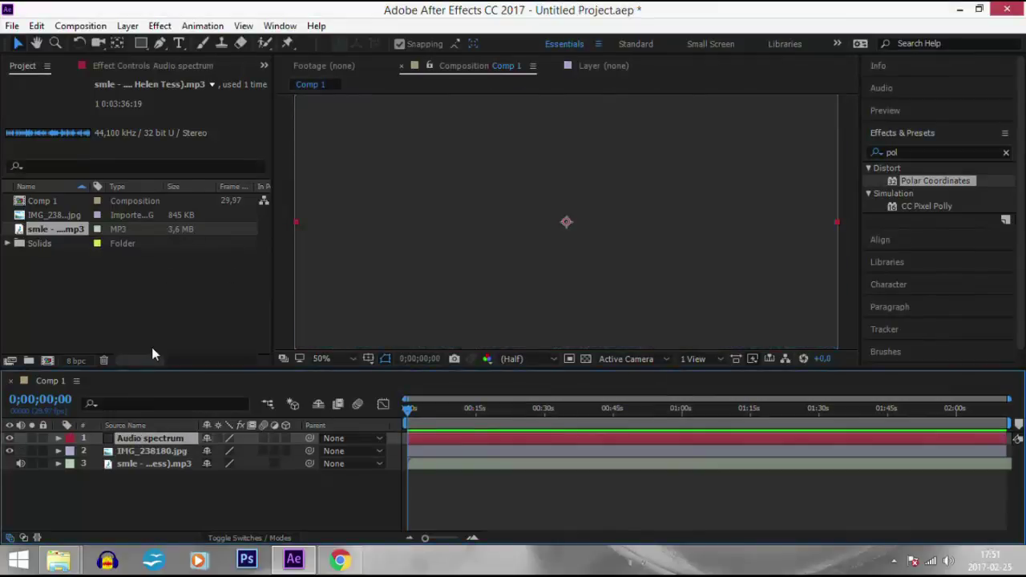
# Step: Apply the Audio Spectrum effect to the Audio spectrum solid and set its audio layer to the smle MP3
pyautogui.click(159, 25)
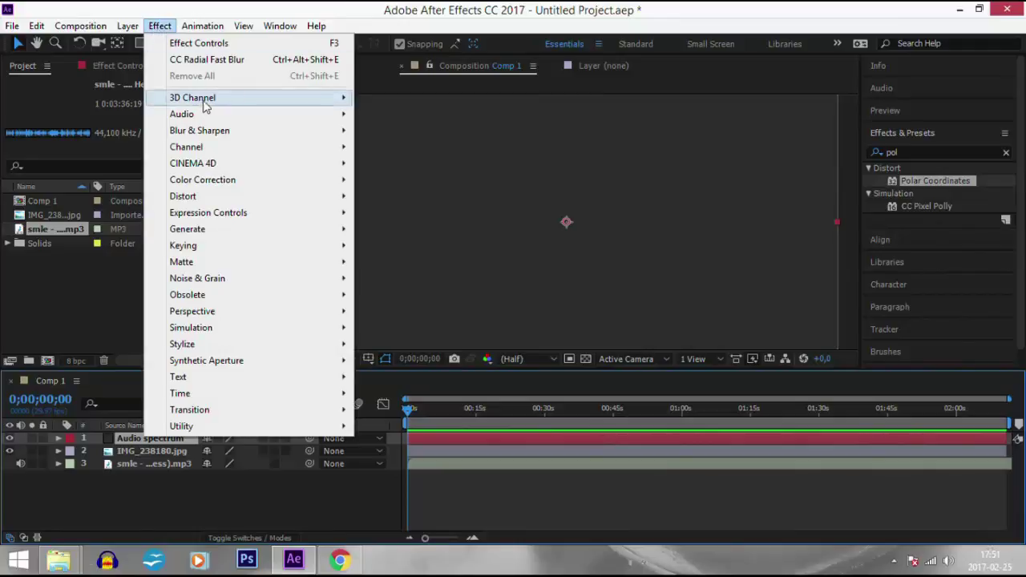
pyautogui.moveTo(204, 116)
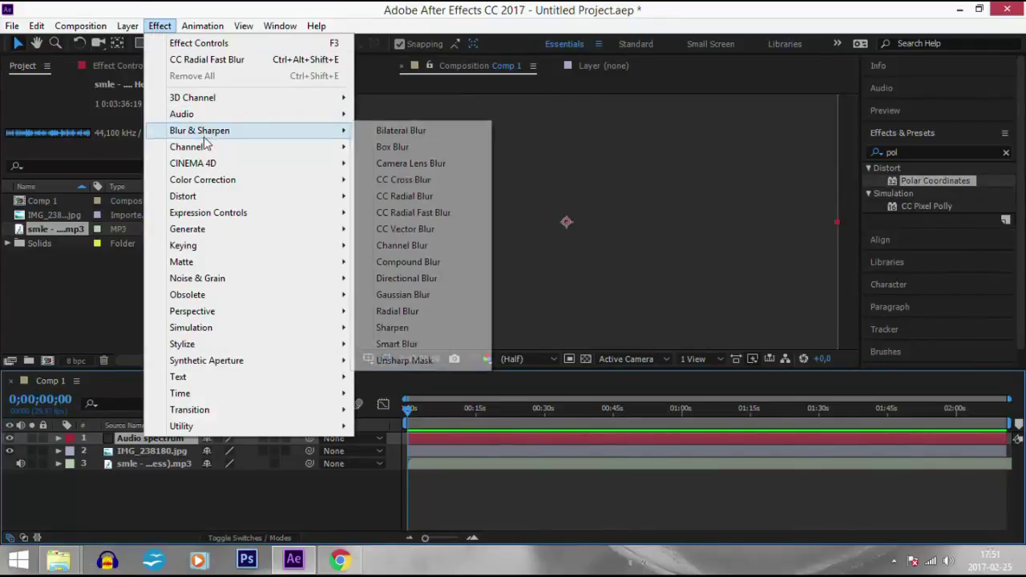
pyautogui.moveTo(197, 232)
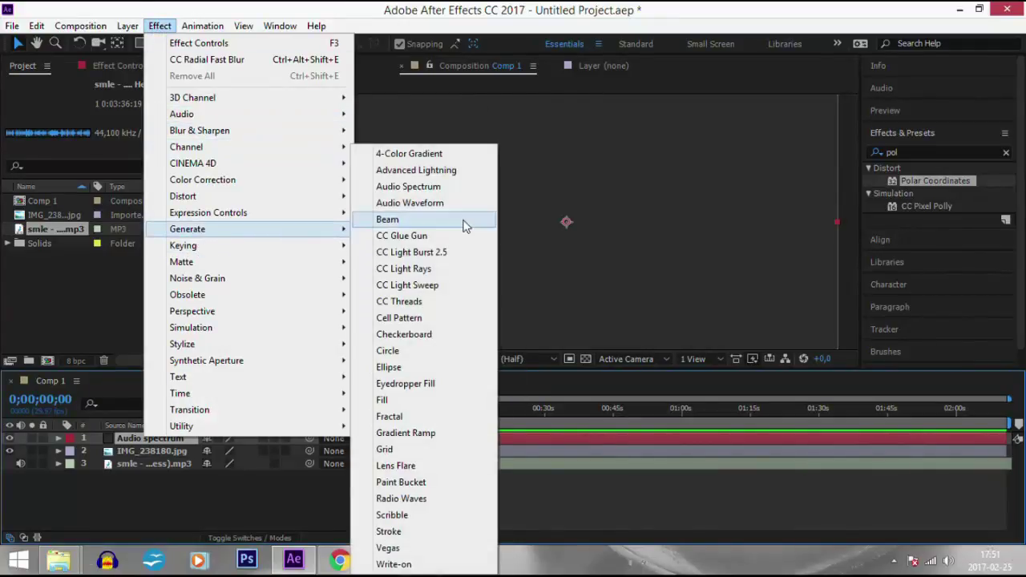
pyautogui.click(436, 189)
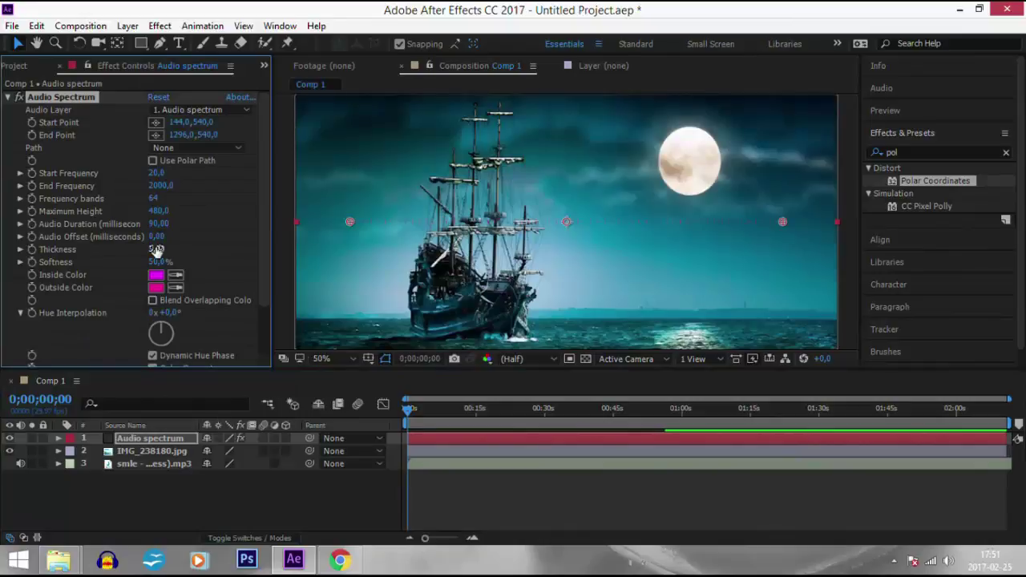
pyautogui.click(190, 112)
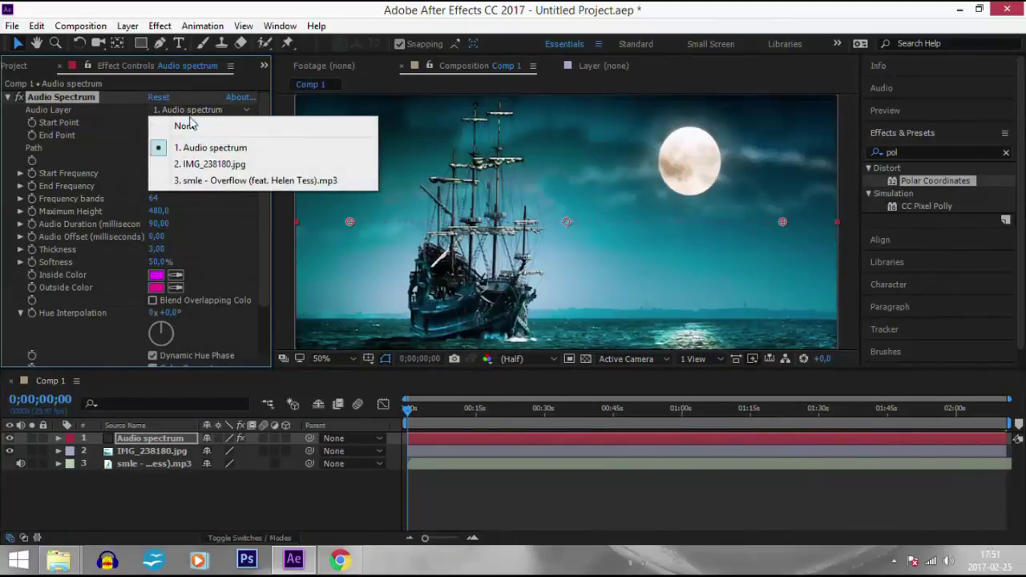
pyautogui.click(195, 181)
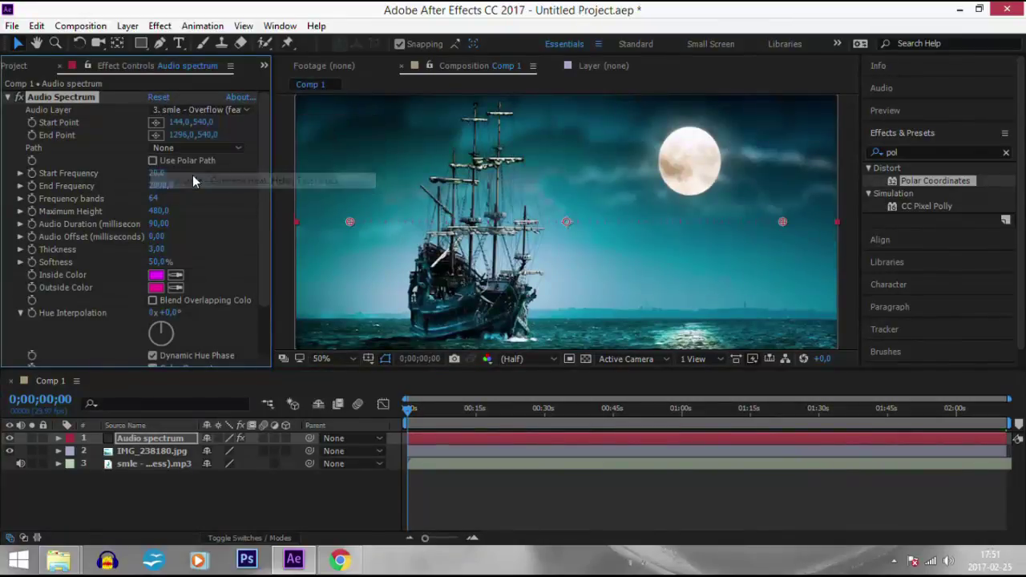
# Step: Move the MP3 layer above the image layer and reselect the Audio spectrum layer to show its effect settings
pyautogui.moveTo(149, 463); pyautogui.dragTo(146, 444)
pyautogui.click(140, 437)
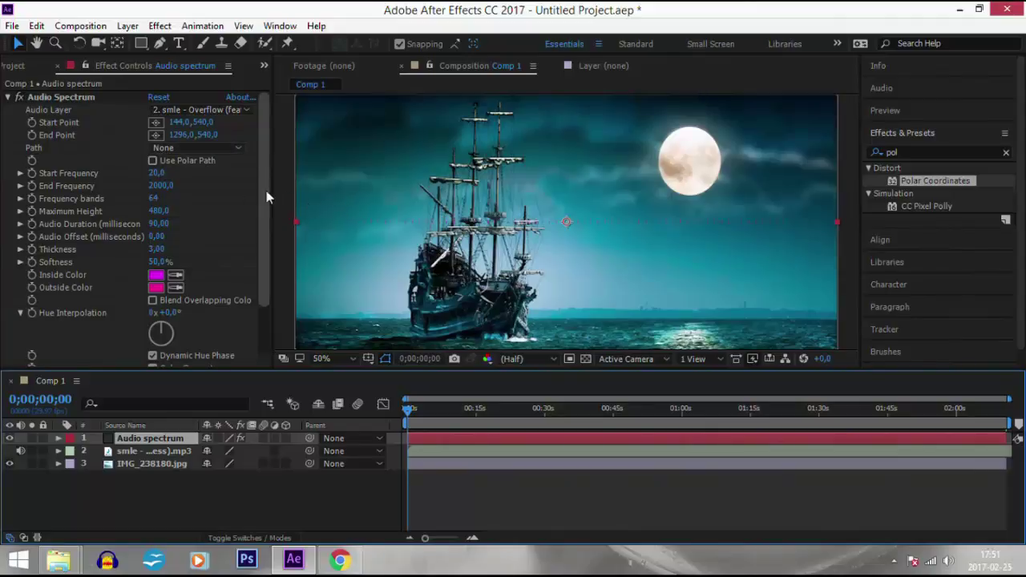
pyautogui.moveTo(263, 190); pyautogui.dragTo(281, 289)
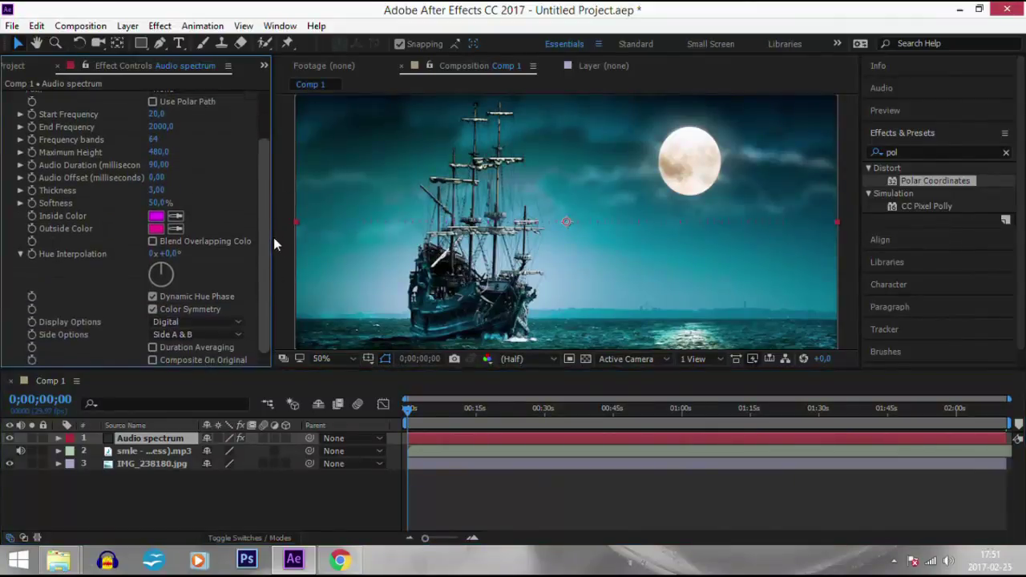
pyautogui.scroll(1, 264, 238)
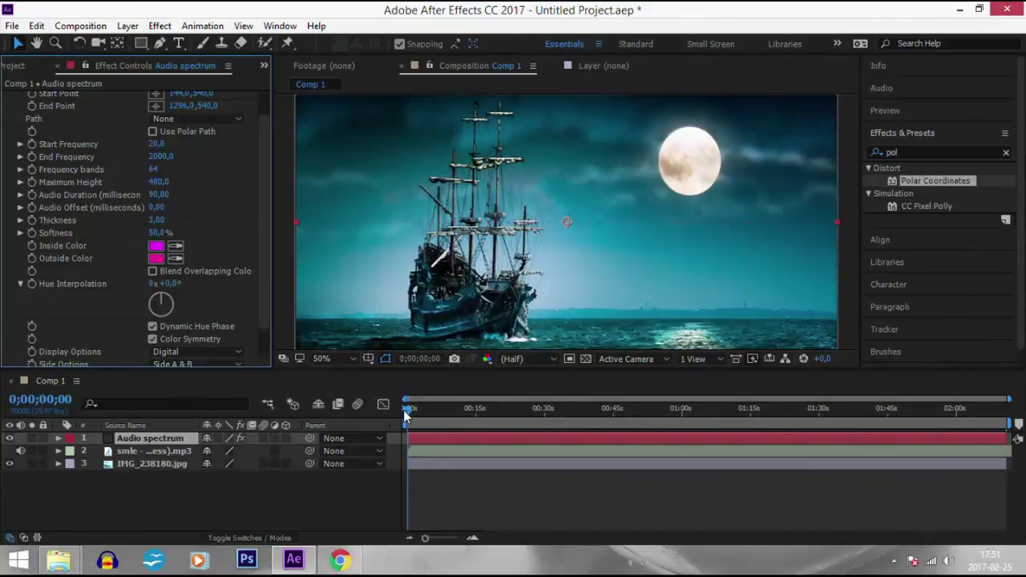
# Step: Move the current time to 0;00;05;22 and examine the spectrum at 100% magnification before returning to 50%
pyautogui.moveTo(409, 414); pyautogui.dragTo(433, 413)
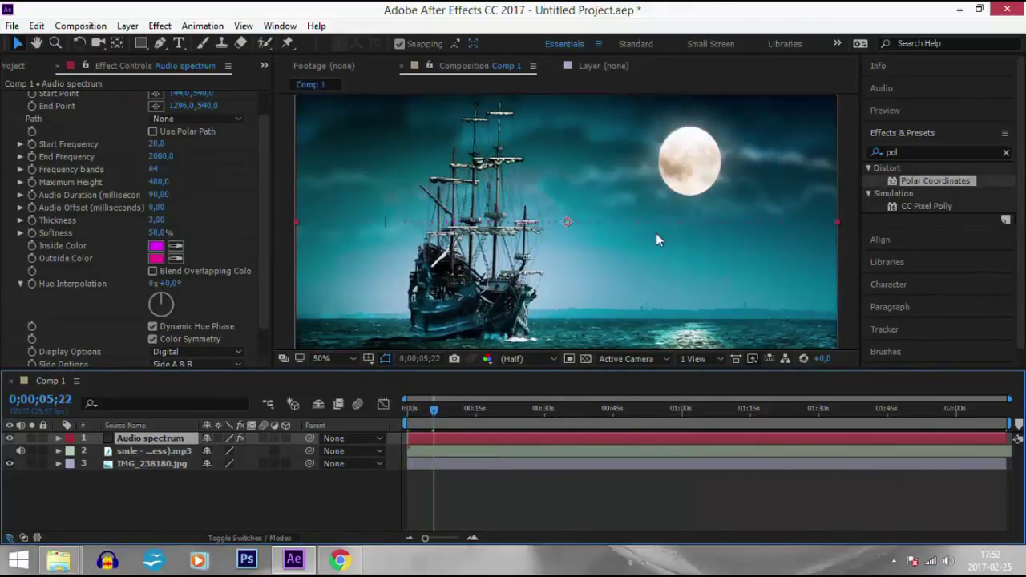
pyautogui.click(334, 359)
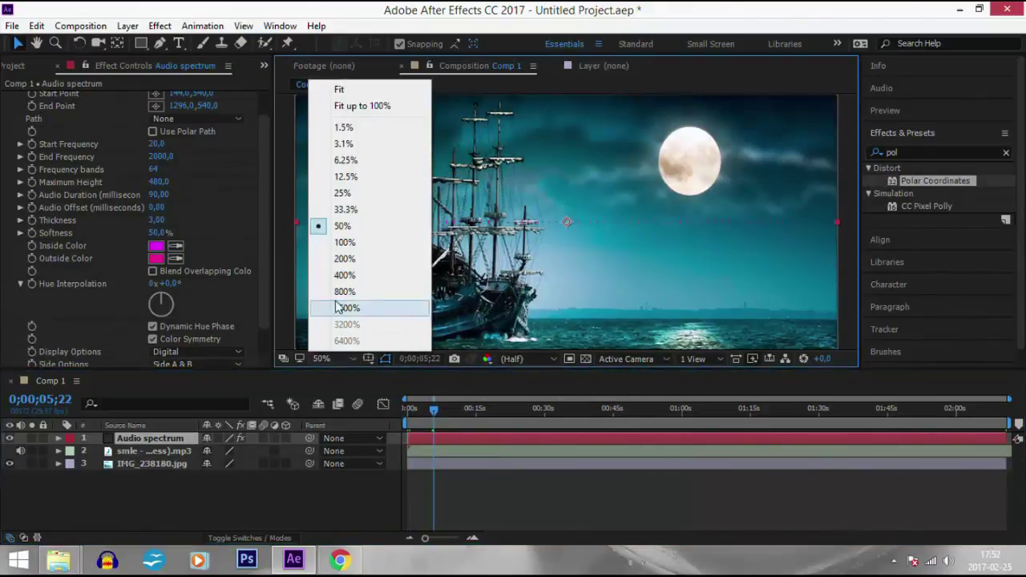
pyautogui.click(338, 244)
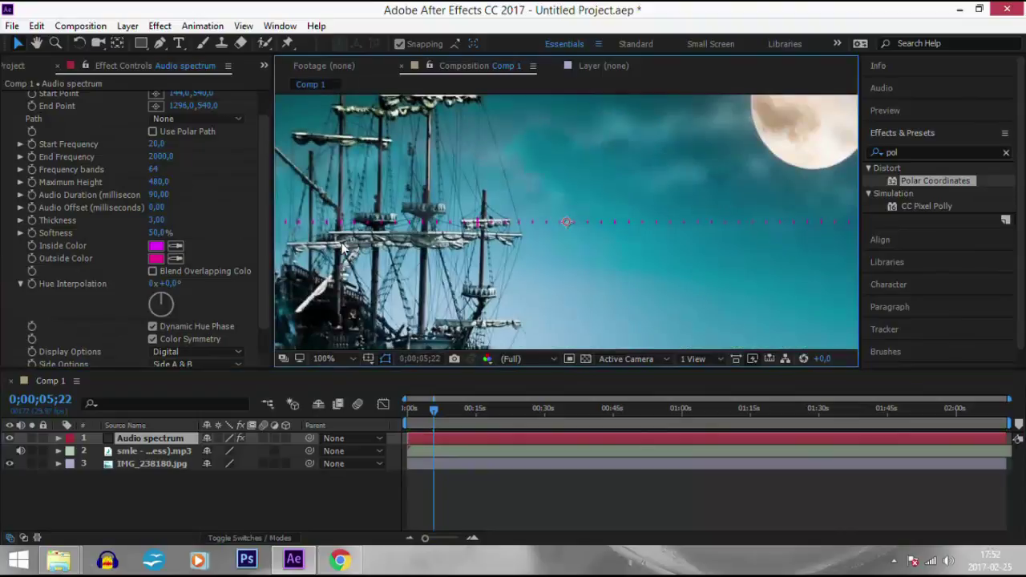
pyautogui.click(343, 361)
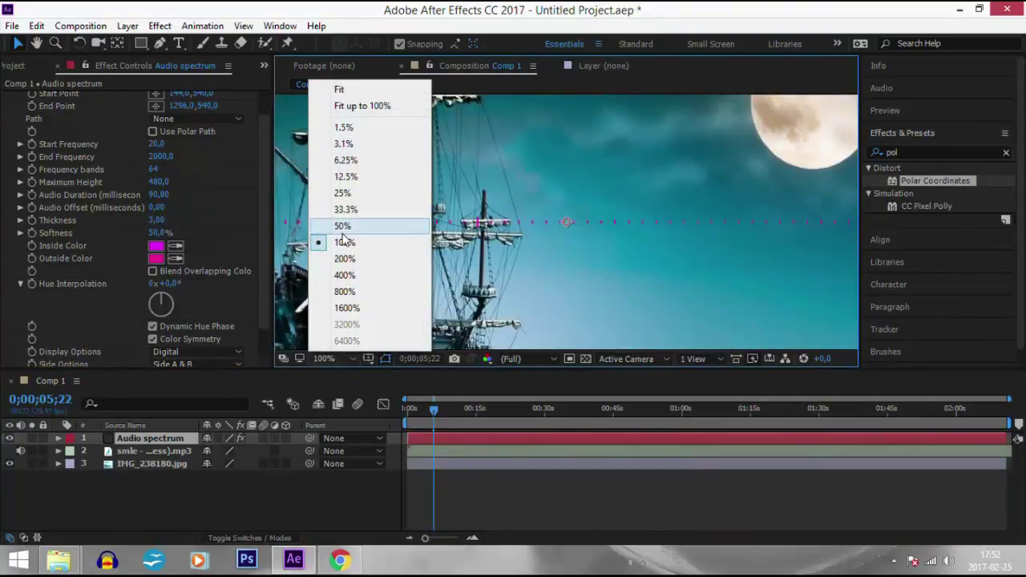
pyautogui.click(343, 226)
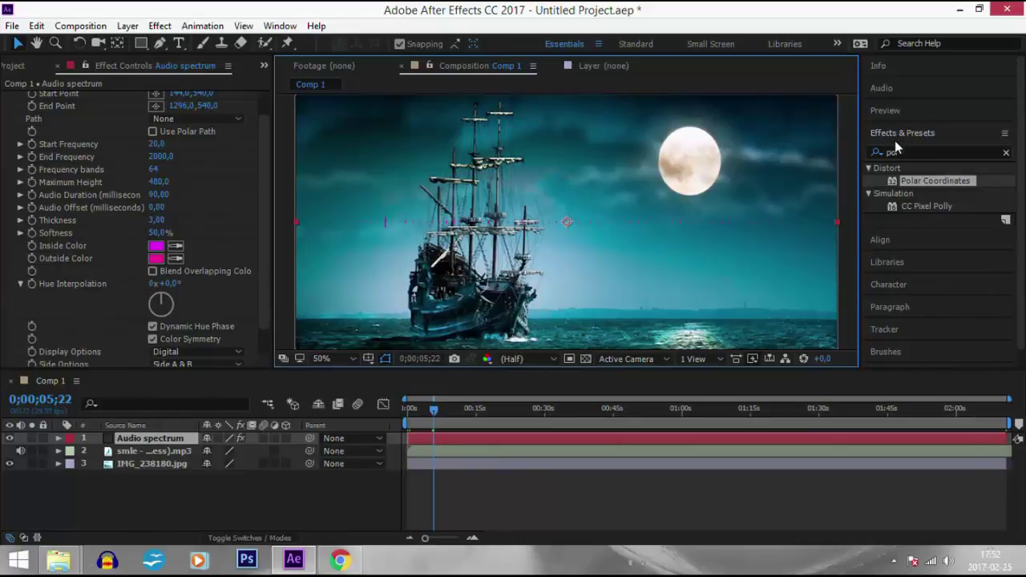
# Step: Apply Polar Coordinates to the Audio spectrum layer with 100% interpolation and Rect to Polar conversion, viewing the result at 100% magnification
pyautogui.doubleClick(917, 180)
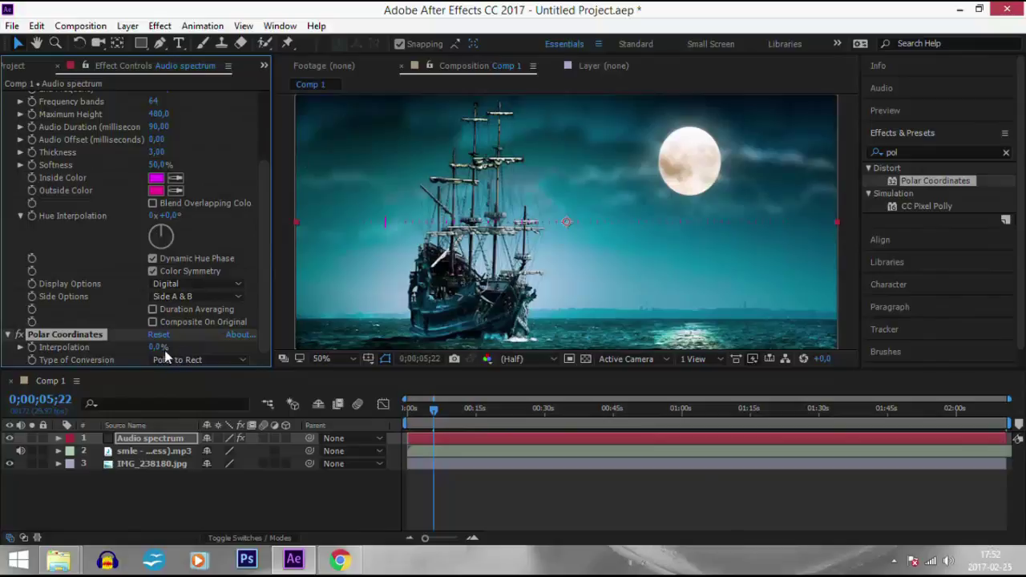
pyautogui.moveTo(158, 347); pyautogui.dragTo(384, 346)
pyautogui.click(232, 358)
pyautogui.click(206, 373)
pyautogui.click(336, 358)
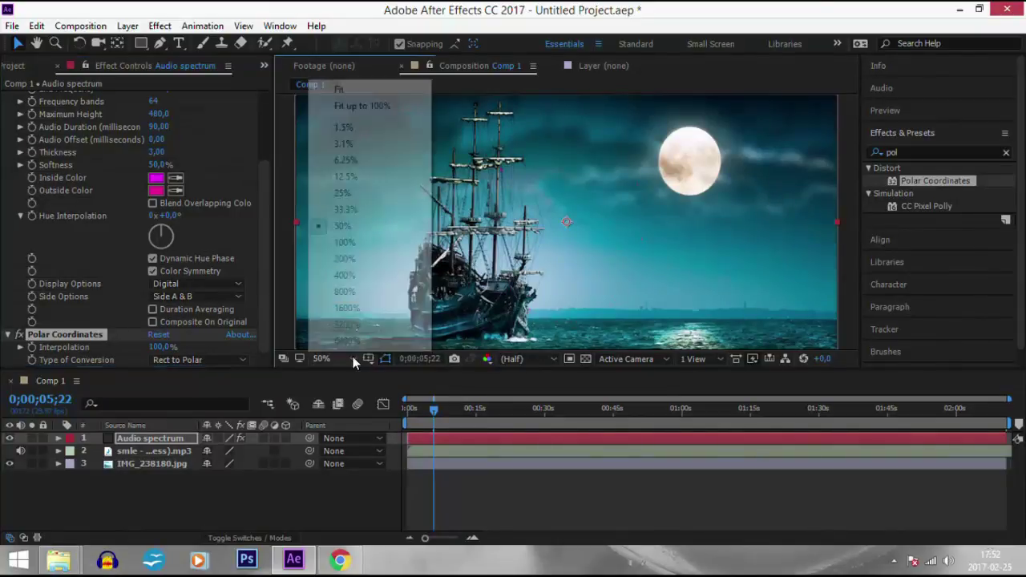
pyautogui.click(357, 242)
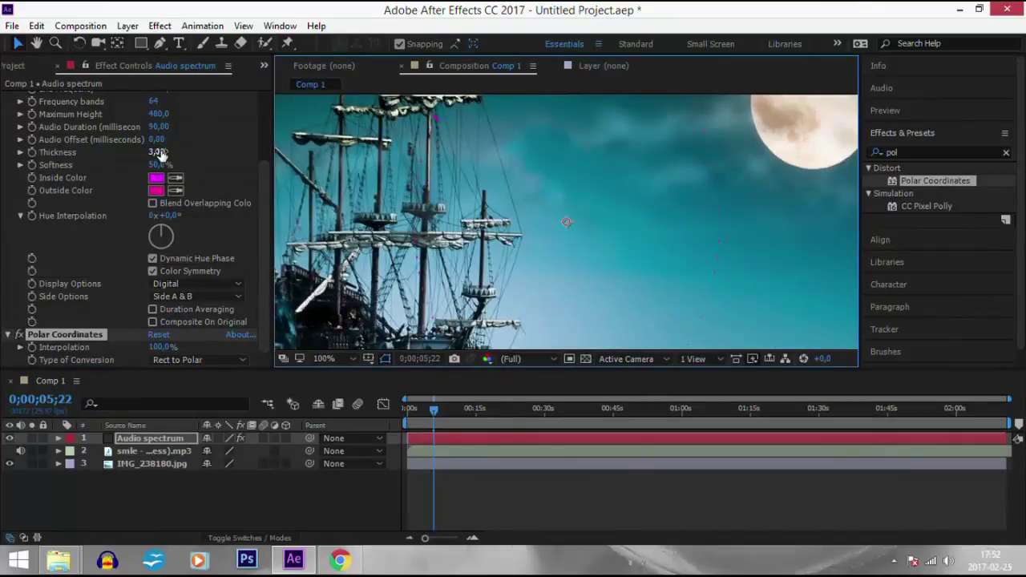
# Step: Set the Audio Spectrum thickness to 12.80 and softness to 20%, and shift the spectrum circle down in the composition
pyautogui.moveTo(157, 152)
pyautogui.mouseDown()
pyautogui.moveTo(211, 161)
pyautogui.moveTo(159, 151)
pyautogui.mouseUp()
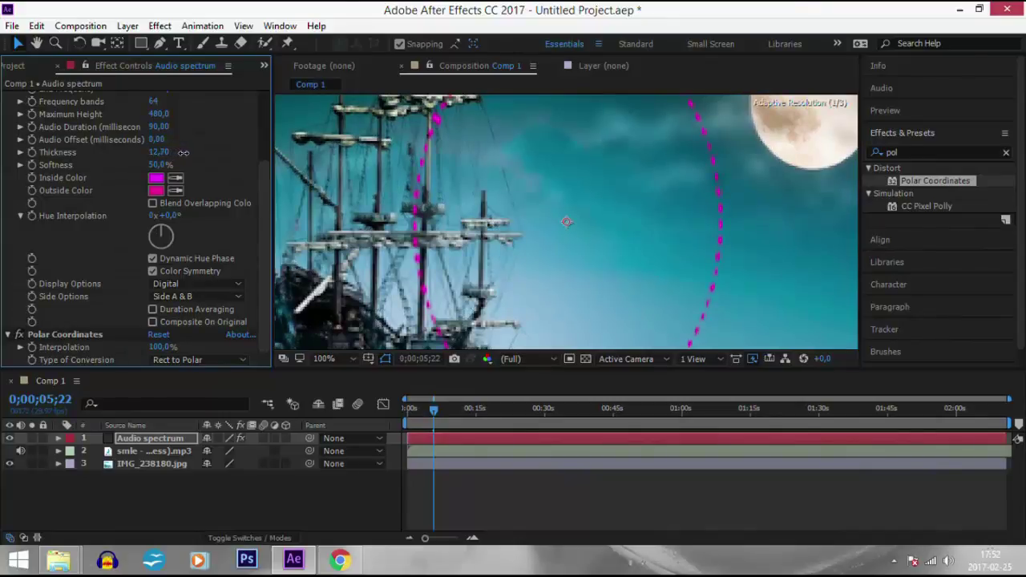
pyautogui.moveTo(184, 152); pyautogui.dragTo(136, 165)
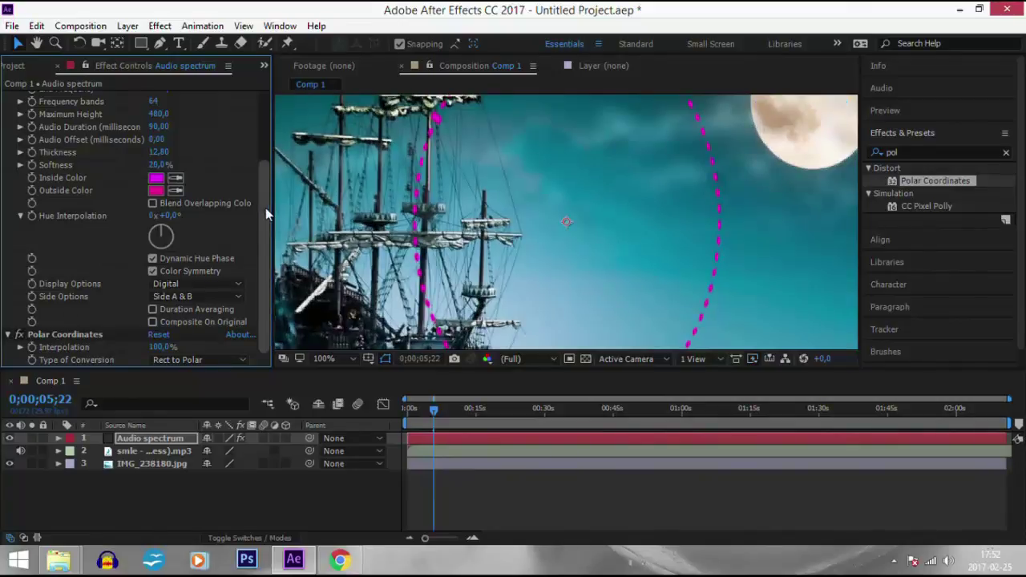
pyautogui.moveTo(266, 207); pyautogui.dragTo(265, 172)
pyautogui.moveTo(528, 238); pyautogui.dragTo(523, 299)
# Step: Set the Audio Spectrum start point to -370, 360 and the end point to 2000, 360
pyautogui.click(171, 122)
pyautogui.click(180, 122)
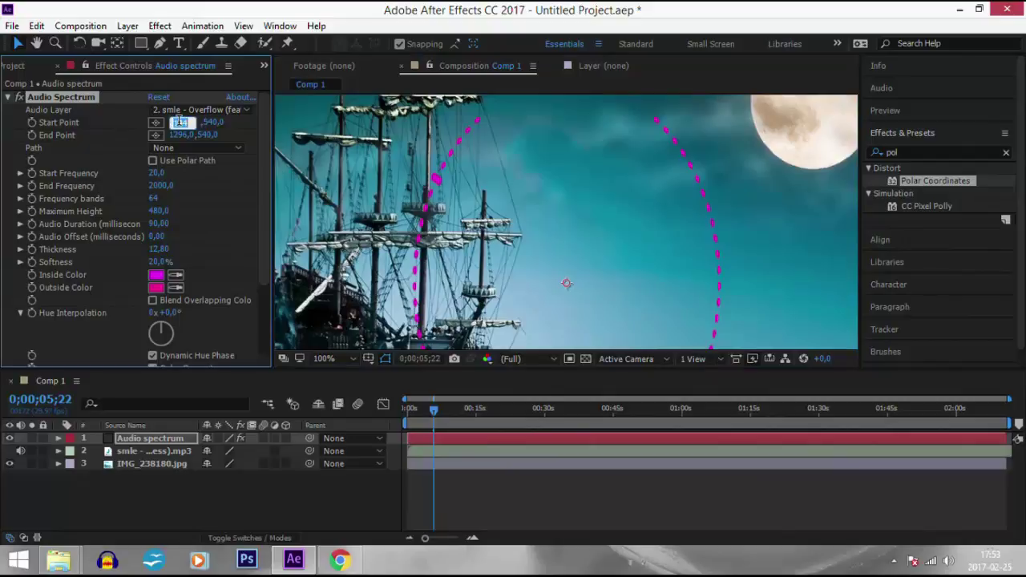
pyautogui.write('-370')
pyautogui.click(208, 123)
pyautogui.write('360')
pyautogui.click(185, 135)
pyautogui.write('2000')
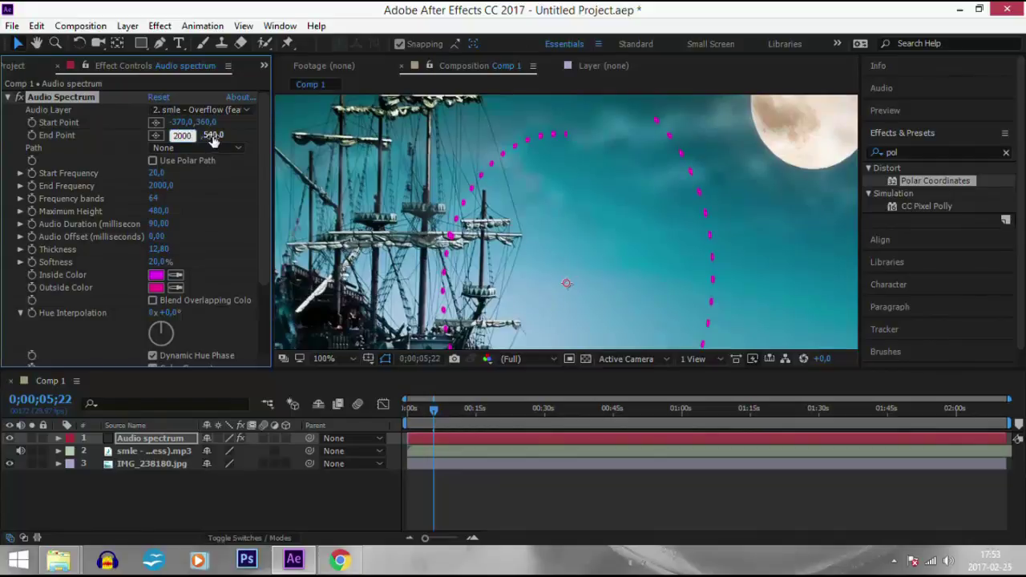
pyautogui.press('Tab')
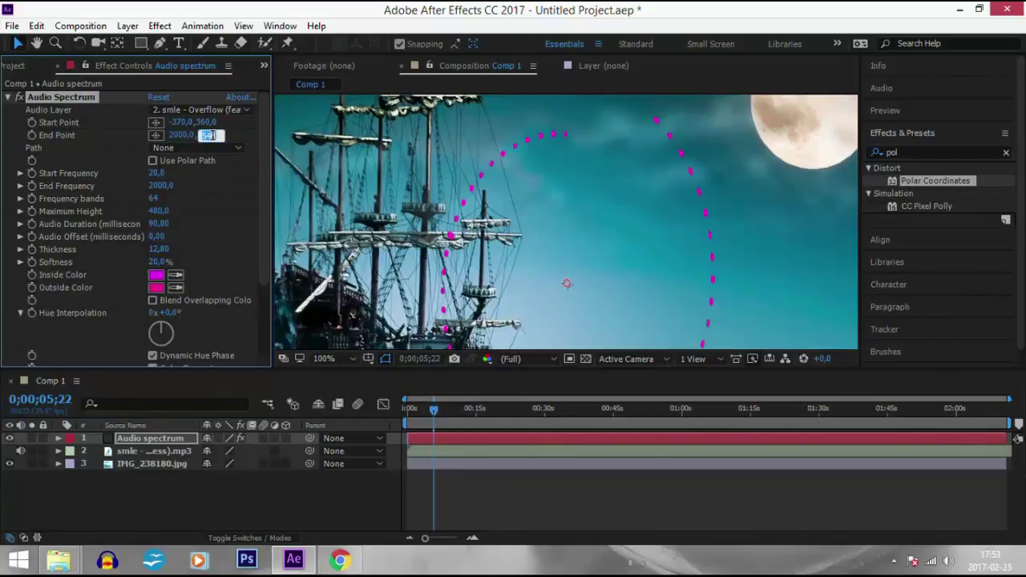
pyautogui.write('360,0')
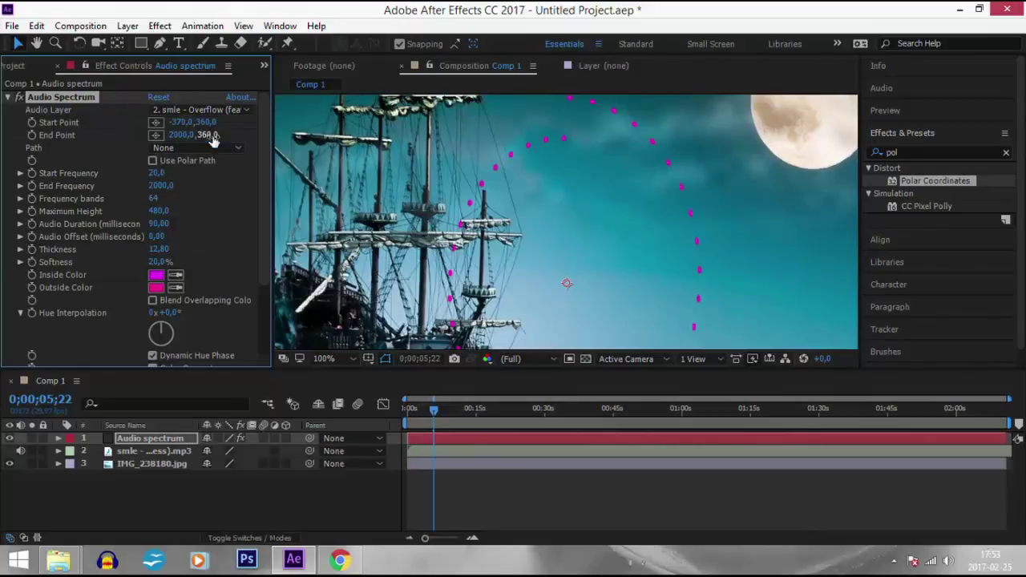
pyautogui.press('Return')
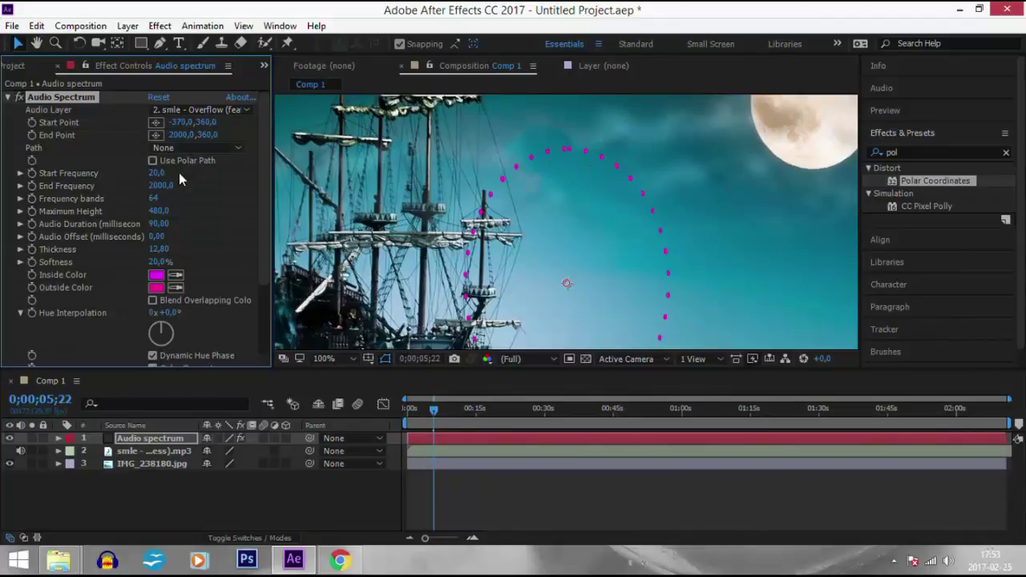
# Step: Set the start frequency to 15 and the end frequency to 1200, and move the current time to 0;00;41;21
pyautogui.click(157, 174)
pyautogui.write('15')
pyautogui.click(161, 185)
pyautogui.write('1')
pyautogui.press('Return')
pyautogui.moveTo(437, 417); pyautogui.dragTo(598, 420)
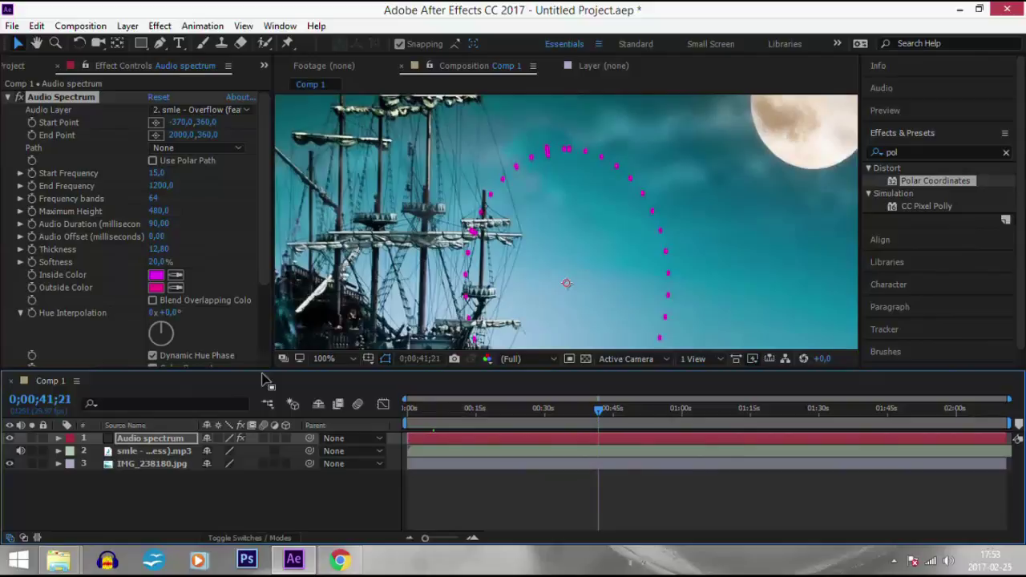
# Step: Compare the Side A and Side B options of the Audio Spectrum effect and set Side Options to Side B
pyautogui.scroll(-4, 269, 227)
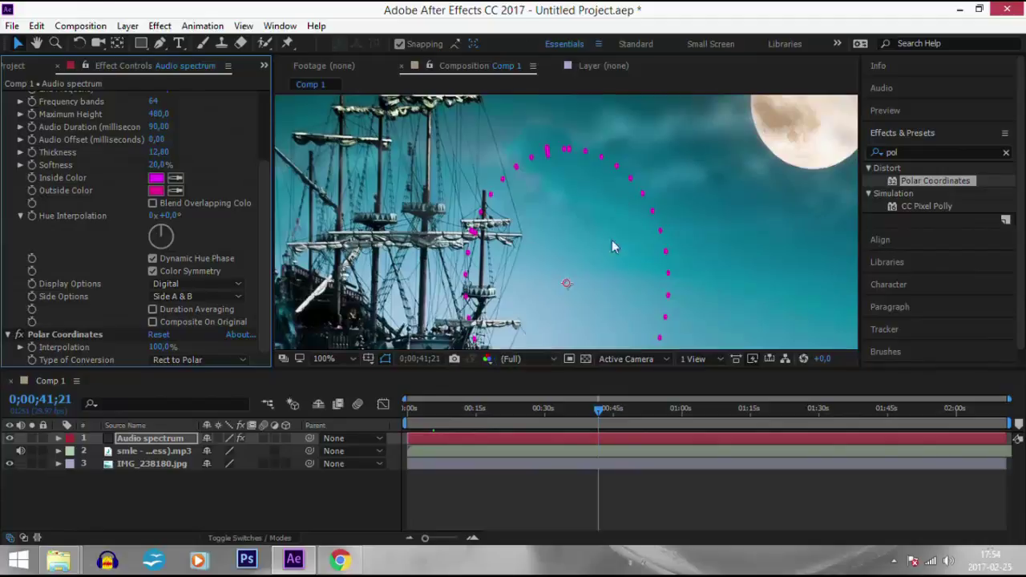
pyautogui.click(164, 297)
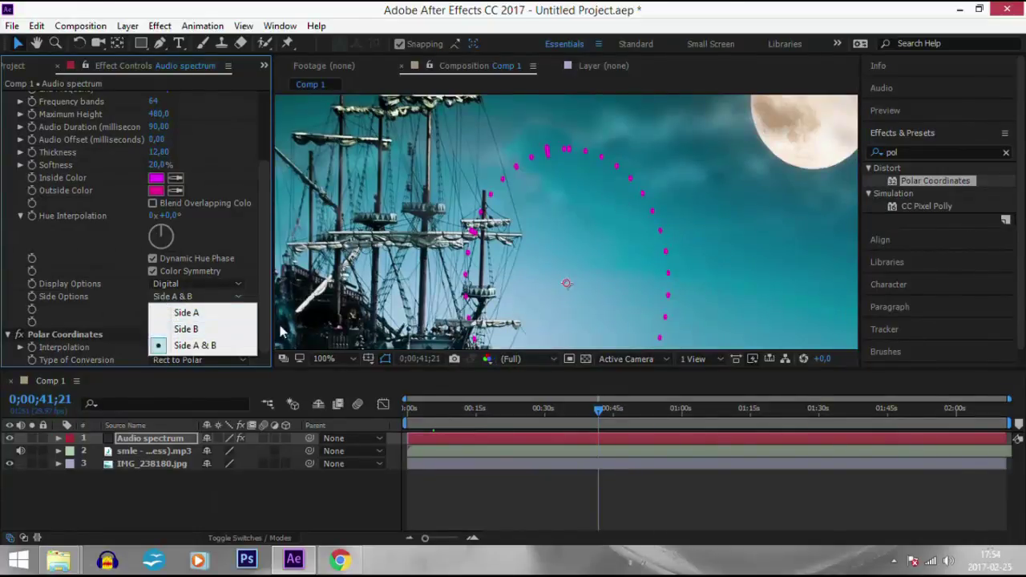
pyautogui.click(229, 329)
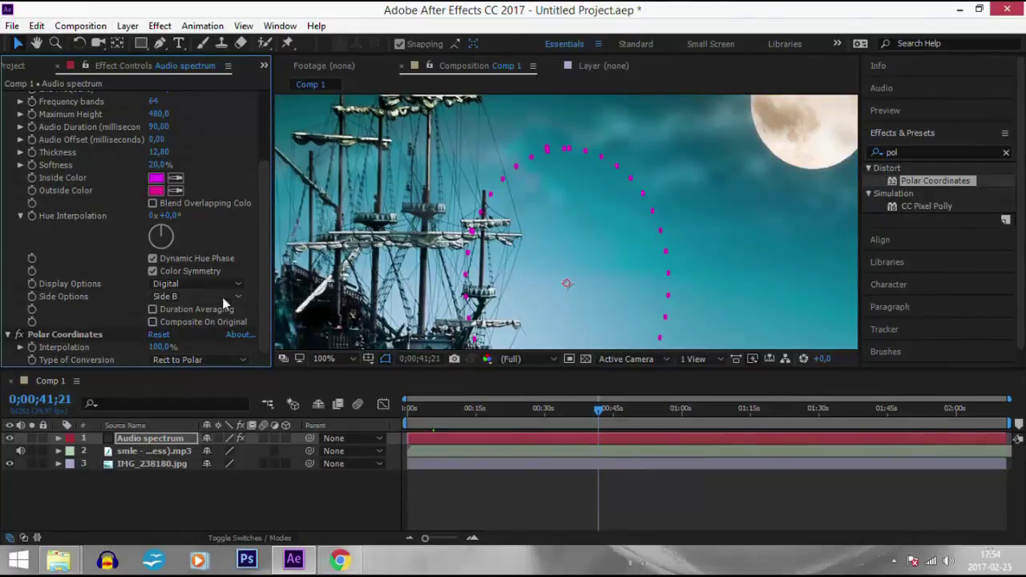
pyautogui.click(216, 293)
pyautogui.click(208, 312)
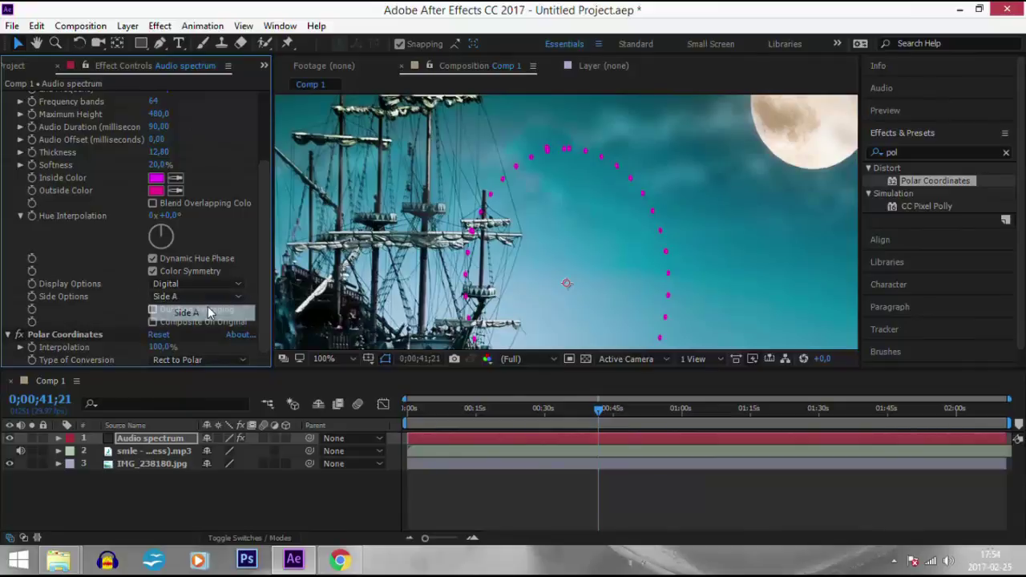
pyautogui.click(194, 297)
pyautogui.click(195, 329)
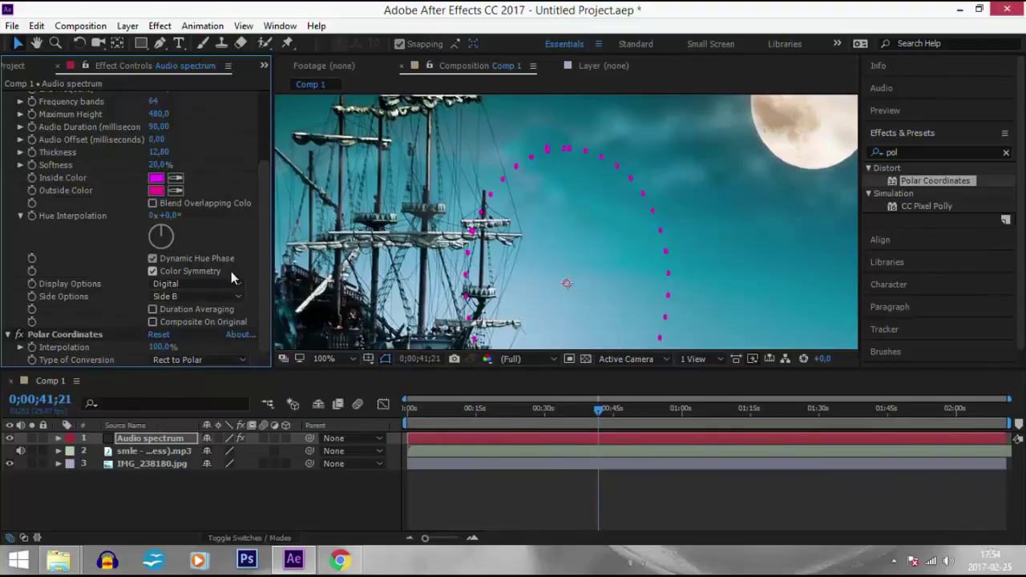
# Step: Set the Audio Spectrum frequency bands to 200 and the maximum height to 5300
pyautogui.scroll(5, 263, 177)
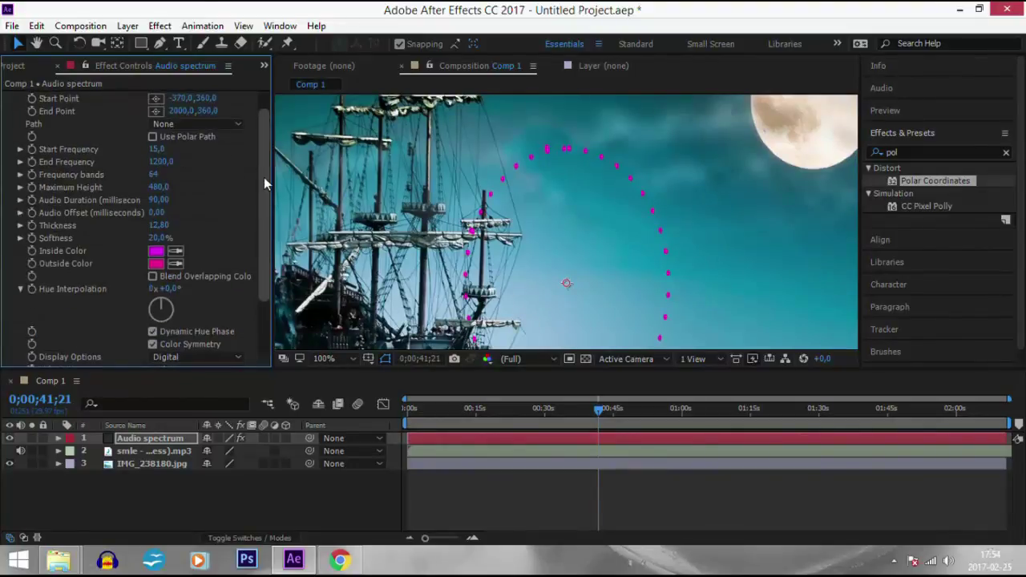
pyautogui.click(153, 192)
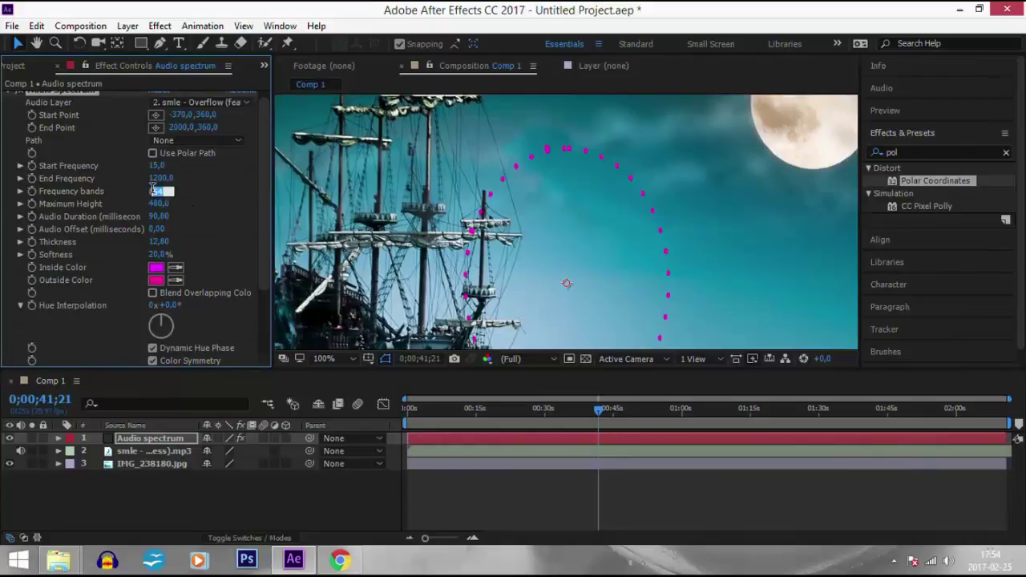
pyautogui.write('200')
pyautogui.click(159, 203)
pyautogui.write('5')
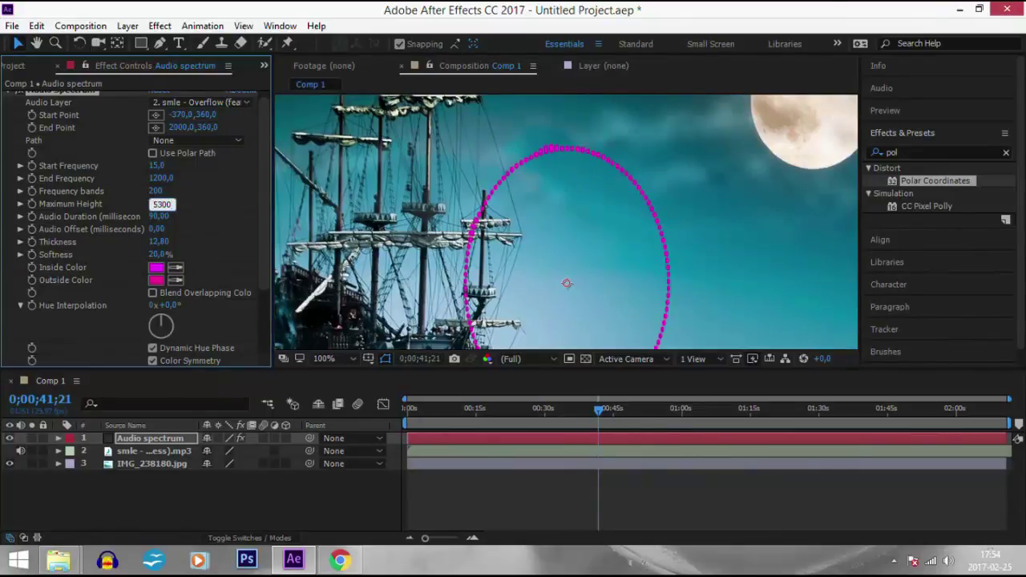
pyautogui.press('Return')
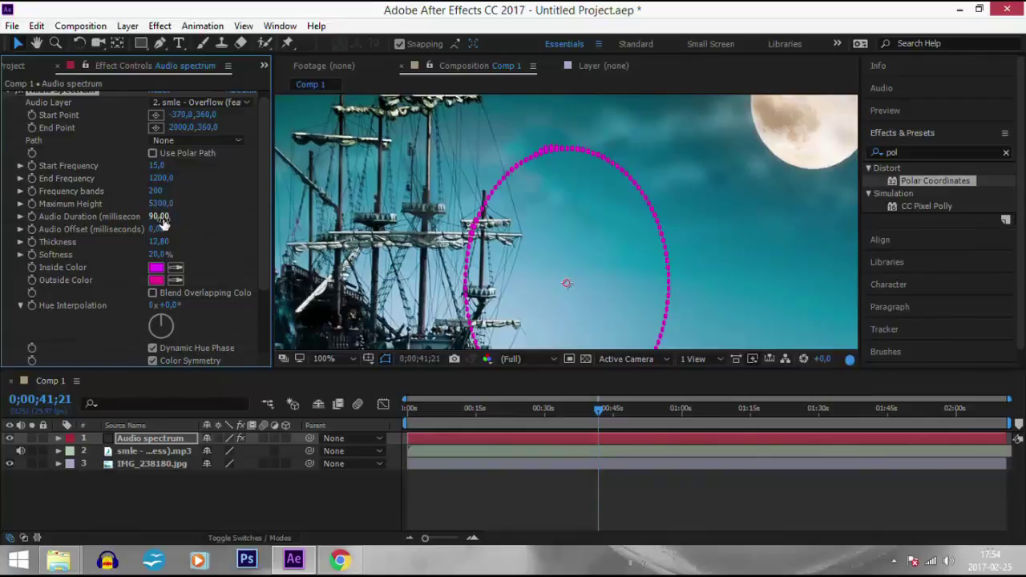
# Step: Set the audio duration to 95 milliseconds and the audio offset to 10 milliseconds
pyautogui.click(159, 216)
pyautogui.write('95')
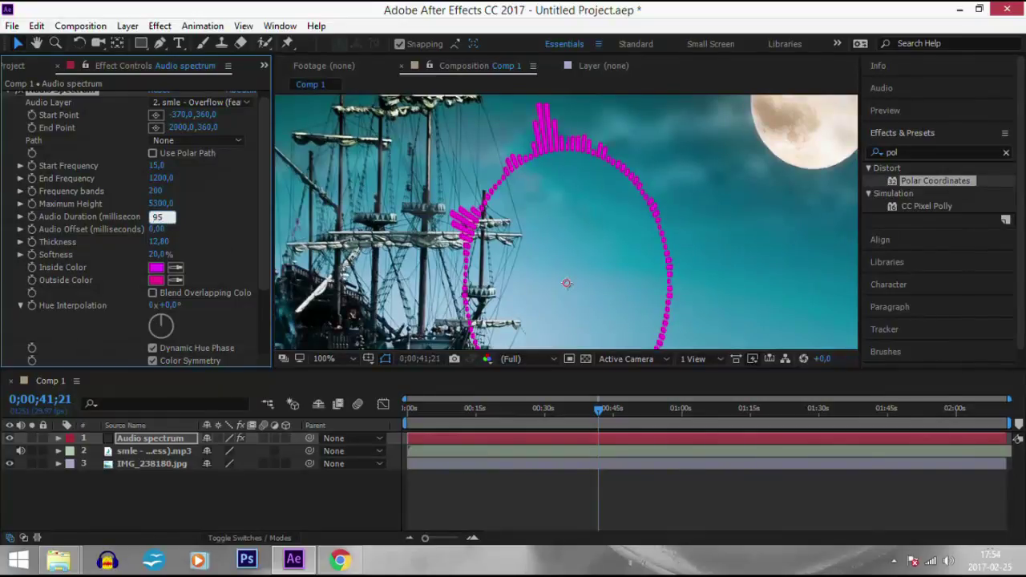
pyautogui.click(162, 229)
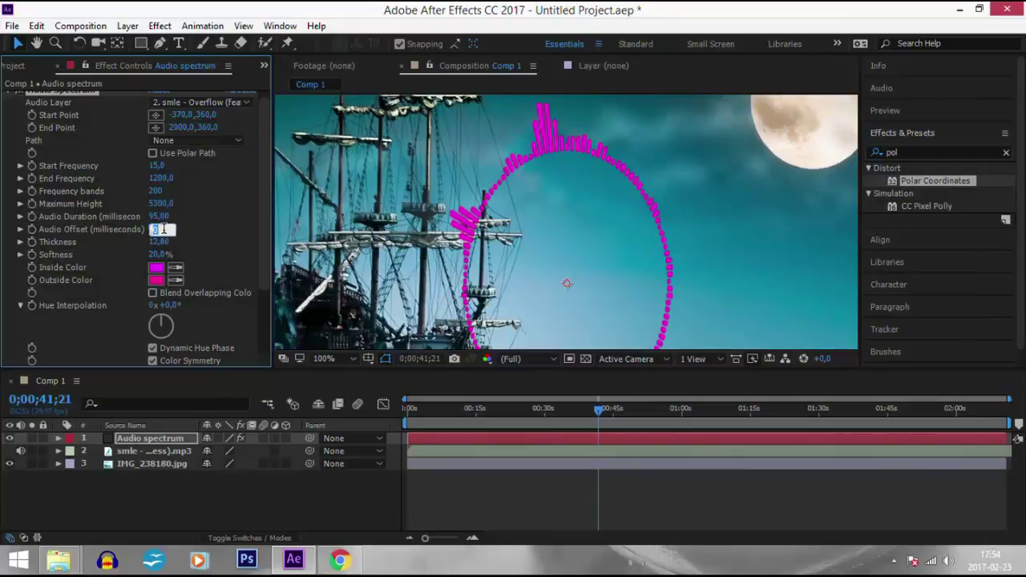
pyautogui.write('10')
pyautogui.press('Return')
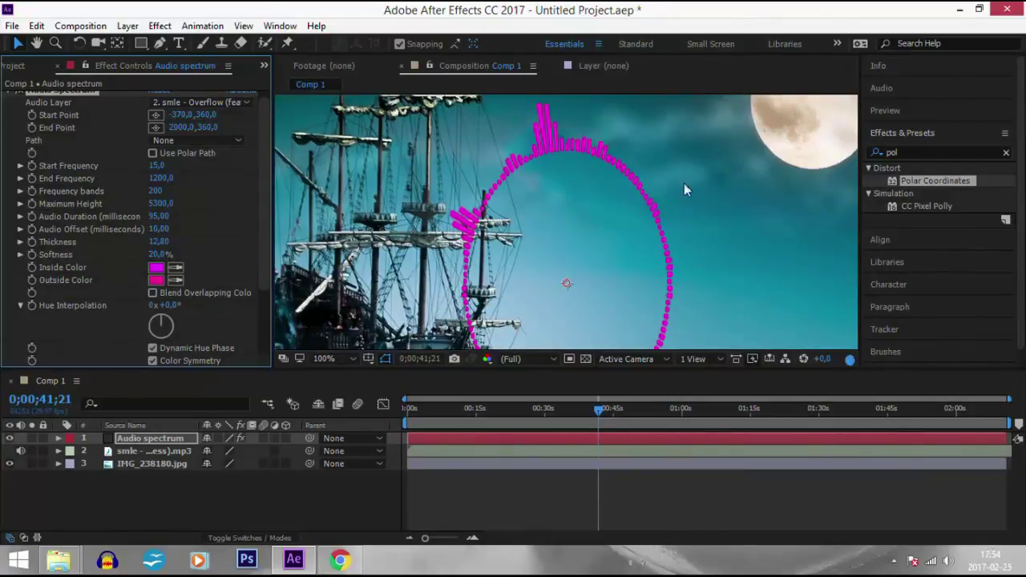
# Step: Move the spectrum circle up to the composition's centre at 50% magnification and preview the animation
pyautogui.click(334, 357)
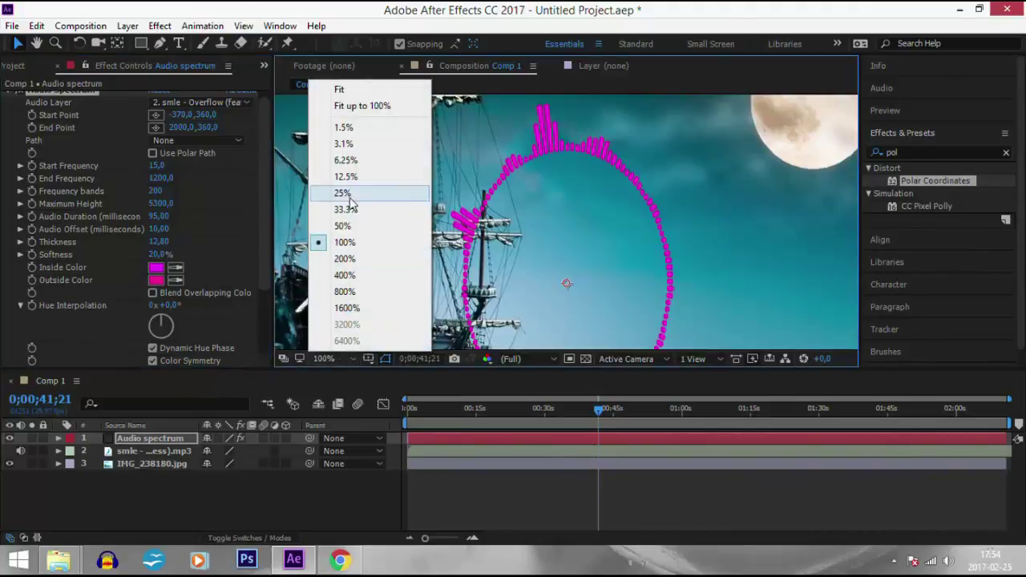
pyautogui.click(343, 226)
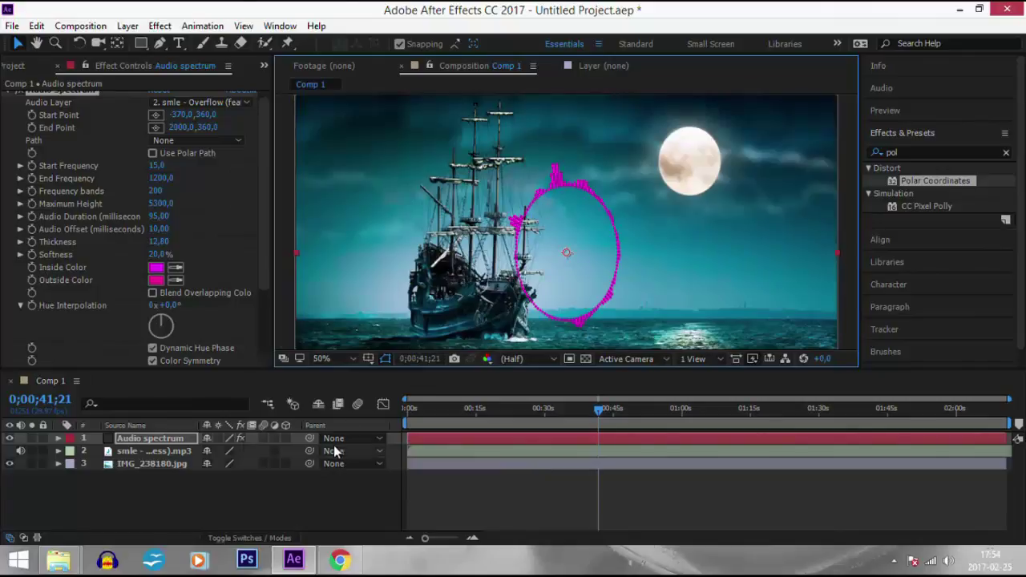
pyautogui.moveTo(564, 185); pyautogui.dragTo(562, 155)
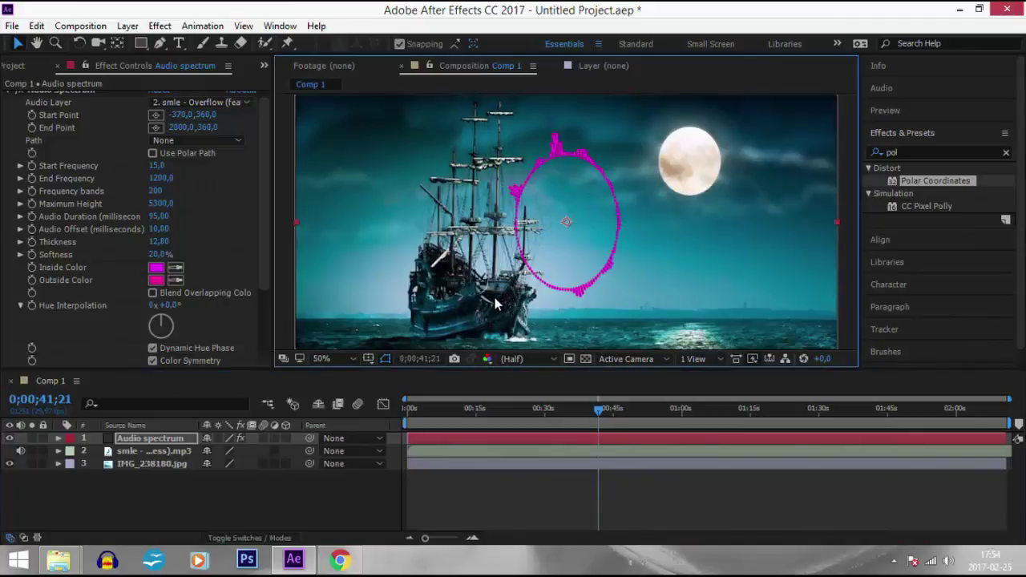
pyautogui.hotkey('ctrl', 'shift', 'a')
pyautogui.press('space')
# Step: Move the current time to 0;00;58;28 and apply CC Radial Fast Blur to the Audio spectrum layer
pyautogui.click(573, 229)
pyautogui.moveTo(262, 212); pyautogui.dragTo(275, 269)
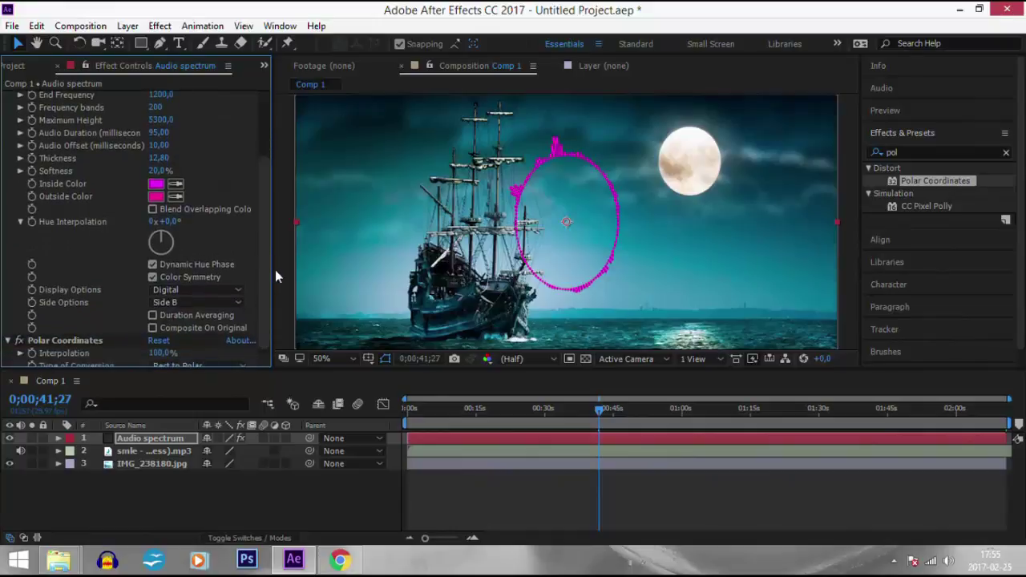
pyautogui.moveTo(608, 426); pyautogui.dragTo(682, 422)
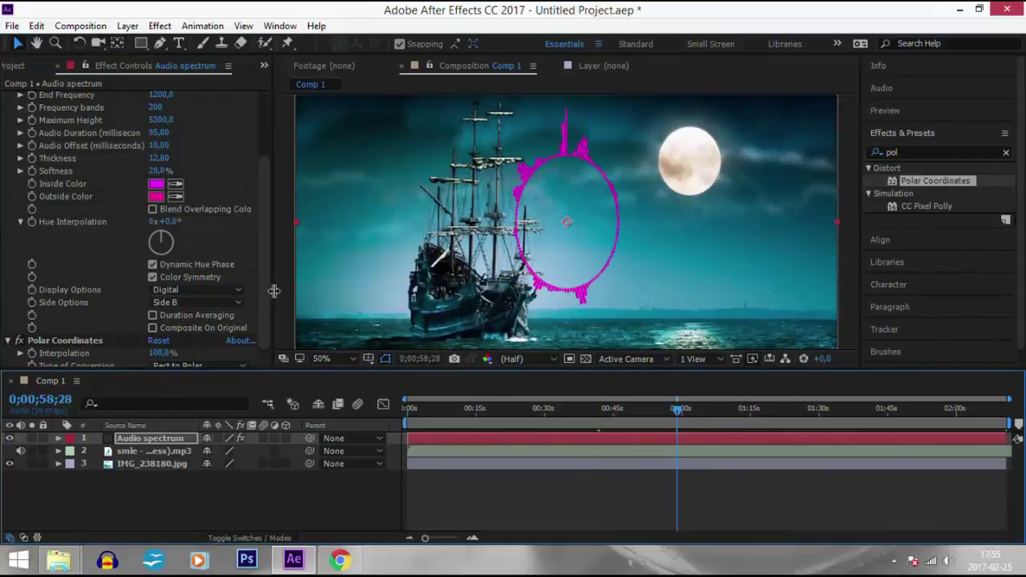
pyautogui.click(160, 27)
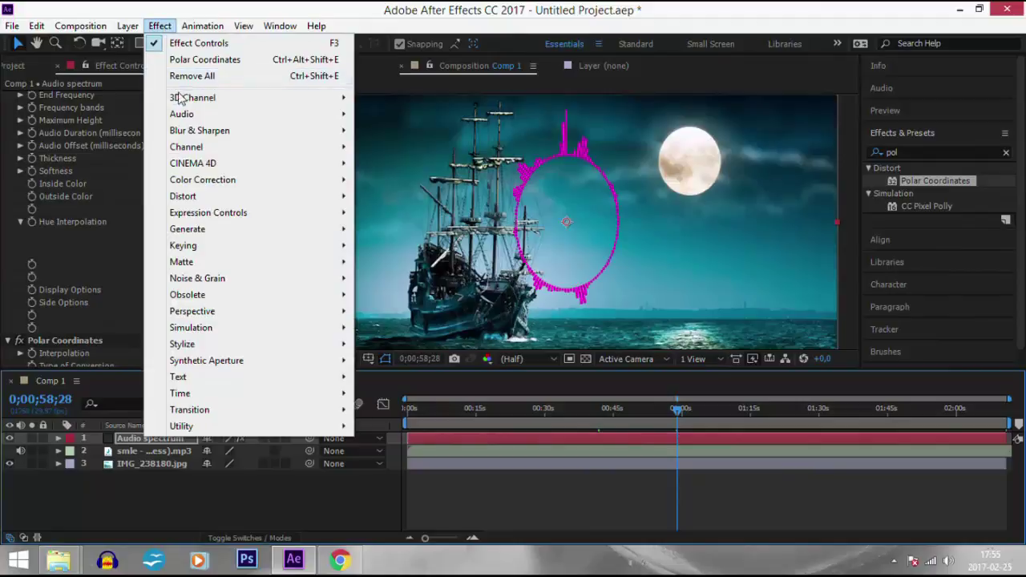
pyautogui.moveTo(184, 131)
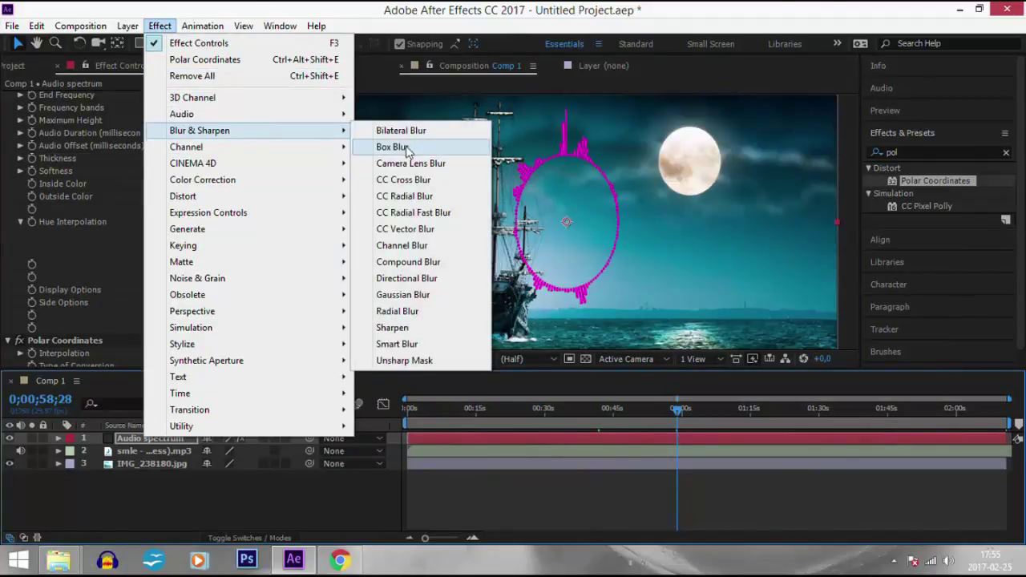
pyautogui.click(413, 213)
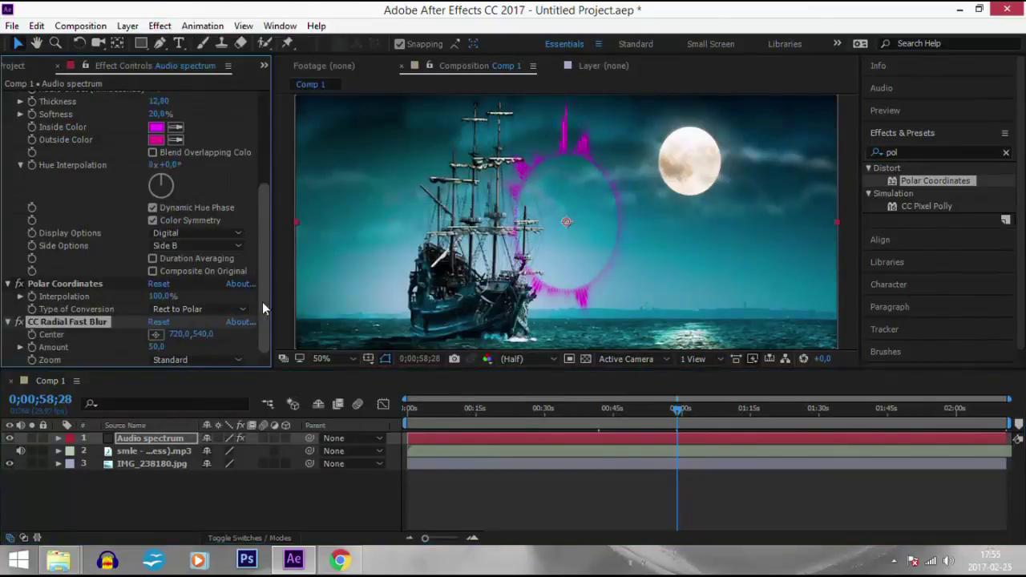
pyautogui.click(168, 359)
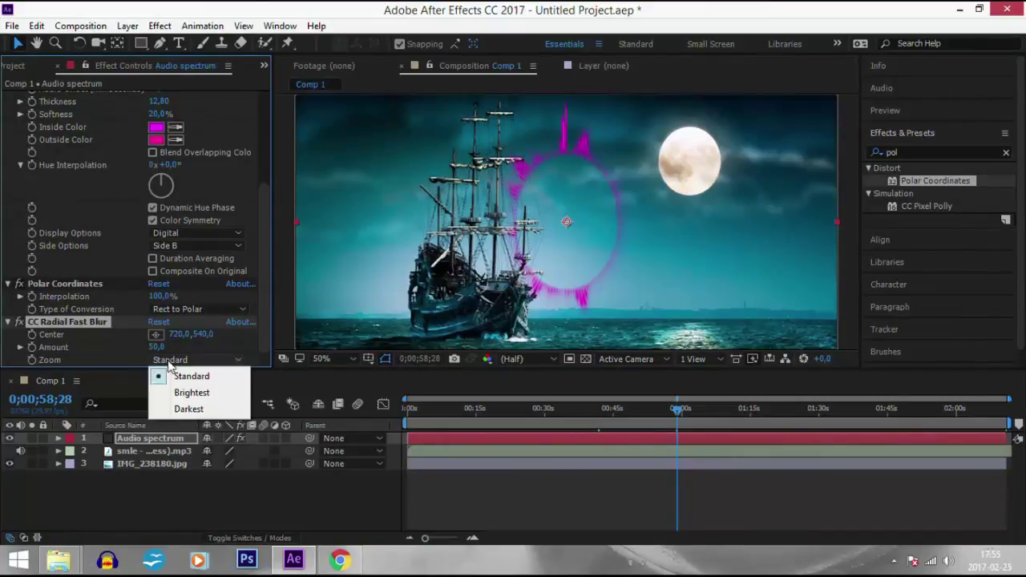
pyautogui.click(173, 407)
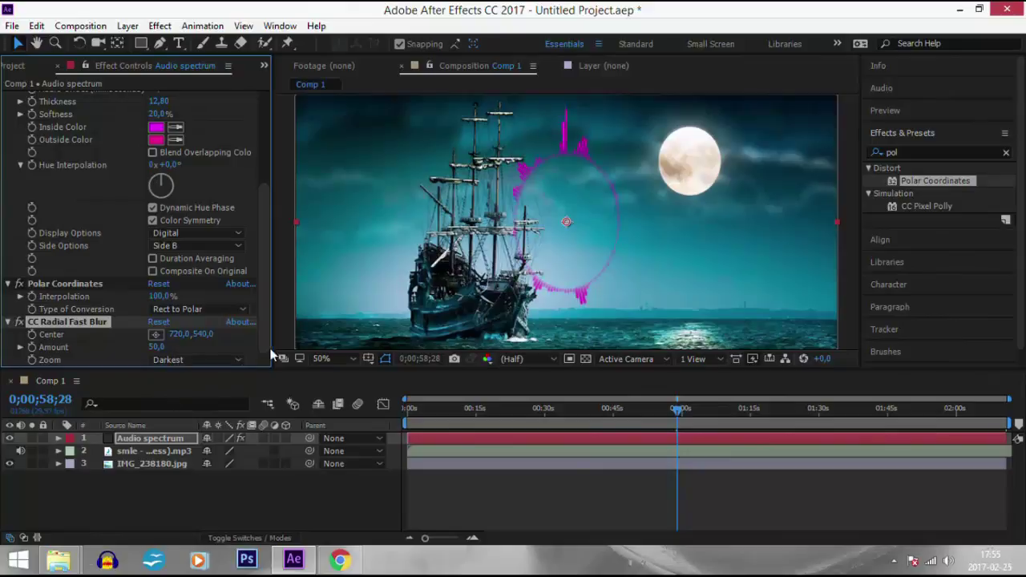
pyautogui.moveTo(182, 335); pyautogui.dragTo(217, 340)
pyautogui.click(158, 321)
# Step: Set the CC Radial Fast Blur zoom to Brightest and its amount to 100, previewing the animated glow
pyautogui.click(170, 359)
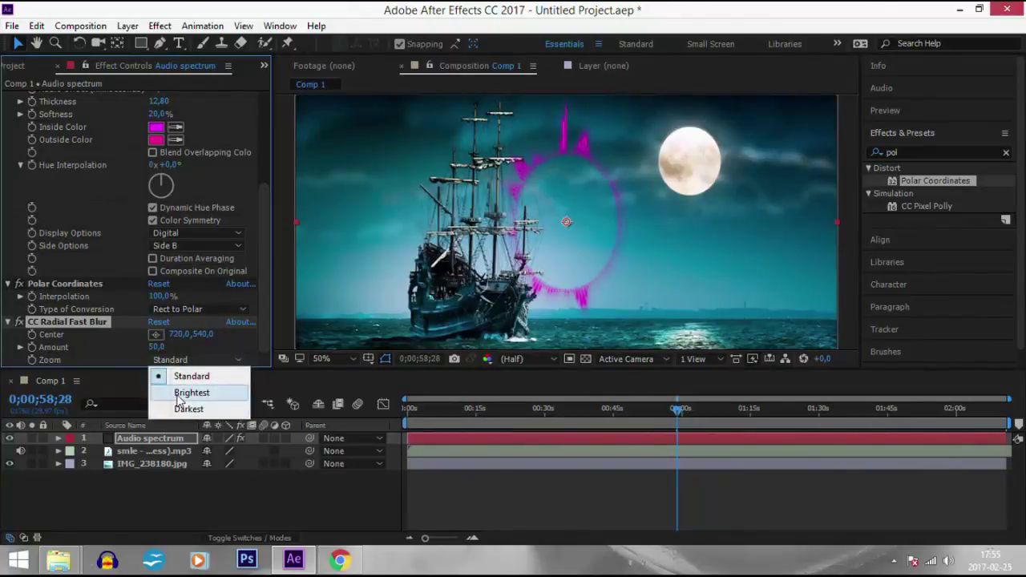
pyautogui.click(177, 393)
pyautogui.click(368, 375)
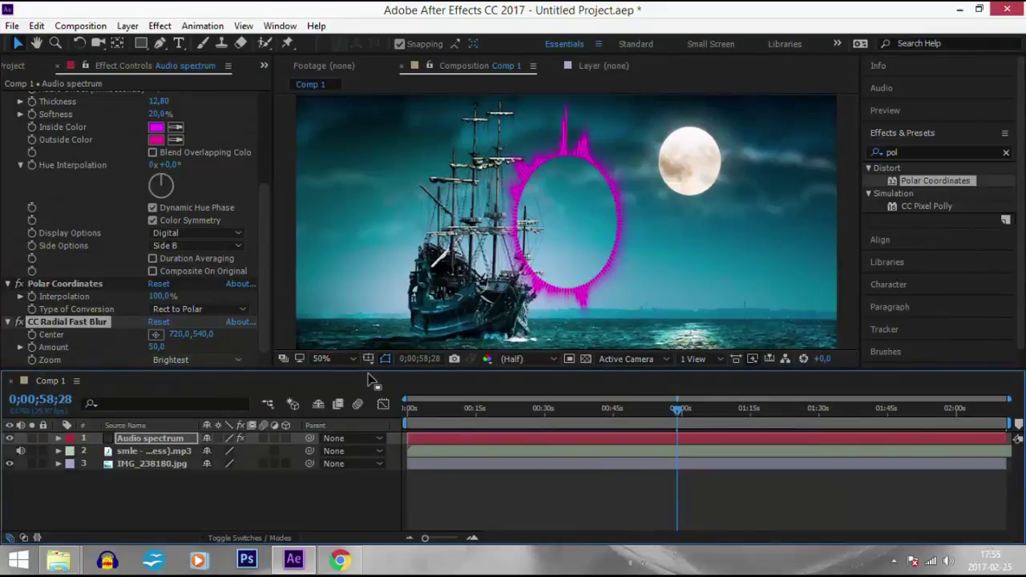
pyautogui.press('space')
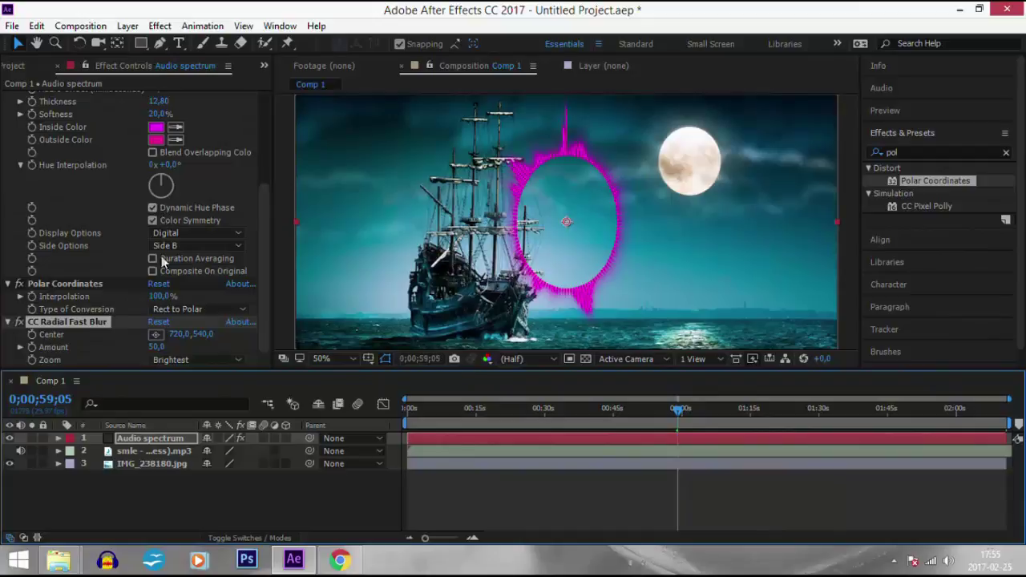
pyautogui.moveTo(152, 351); pyautogui.dragTo(194, 350)
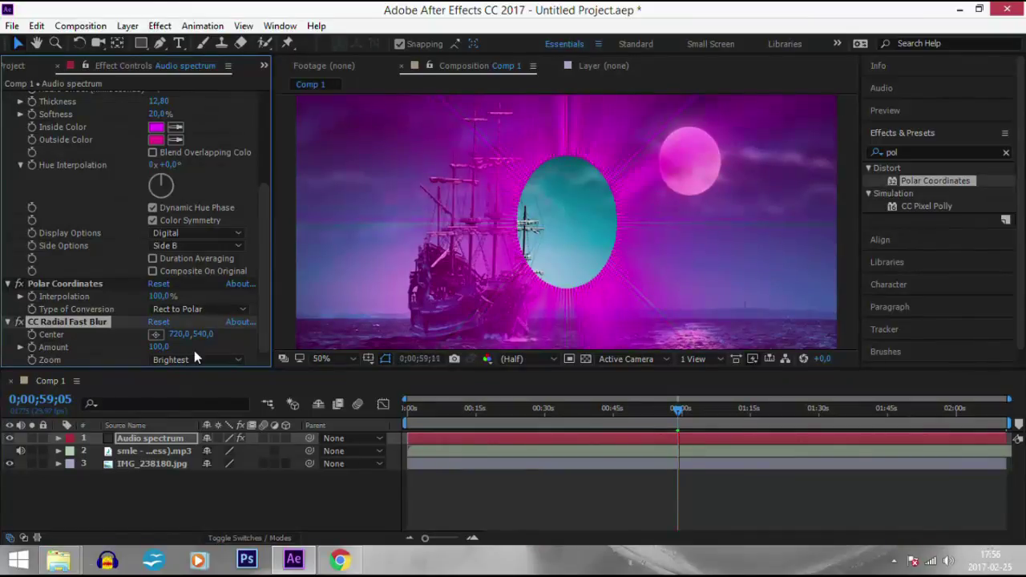
pyautogui.press('space')
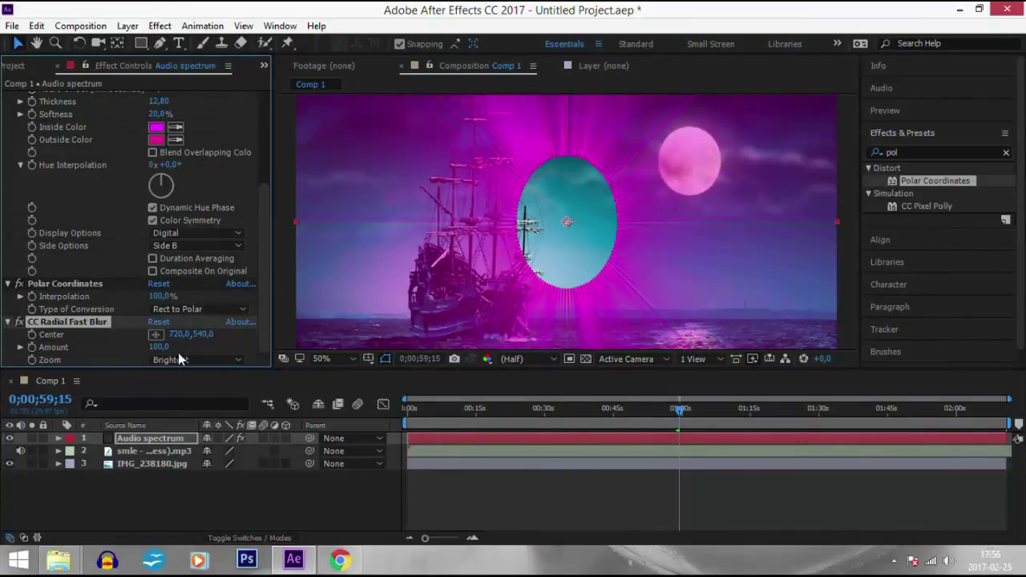
# Step: Change the Audio Spectrum effect's inside color to a very pale pink, almost white
pyautogui.click(160, 128)
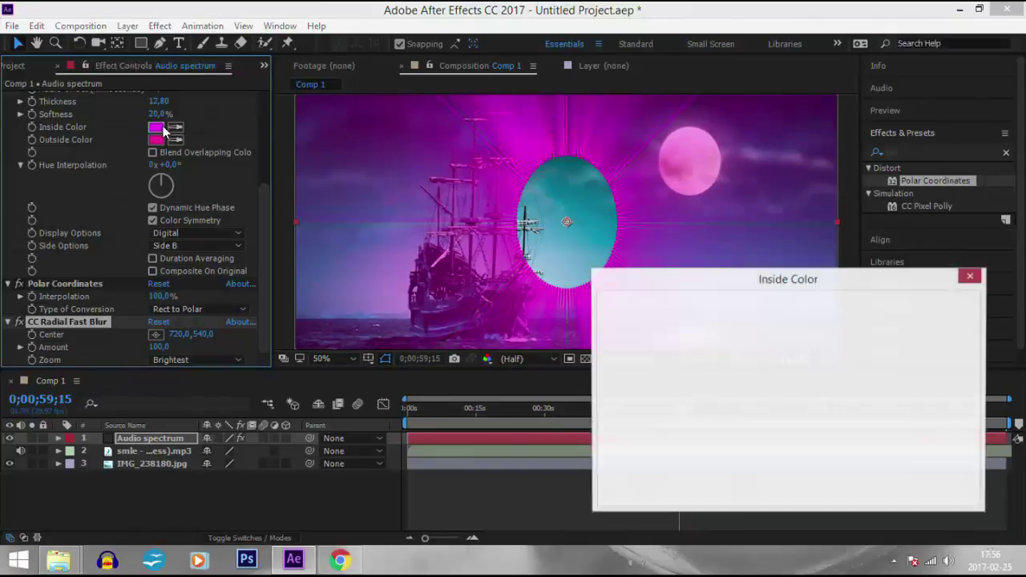
pyautogui.moveTo(758, 385); pyautogui.dragTo(626, 312)
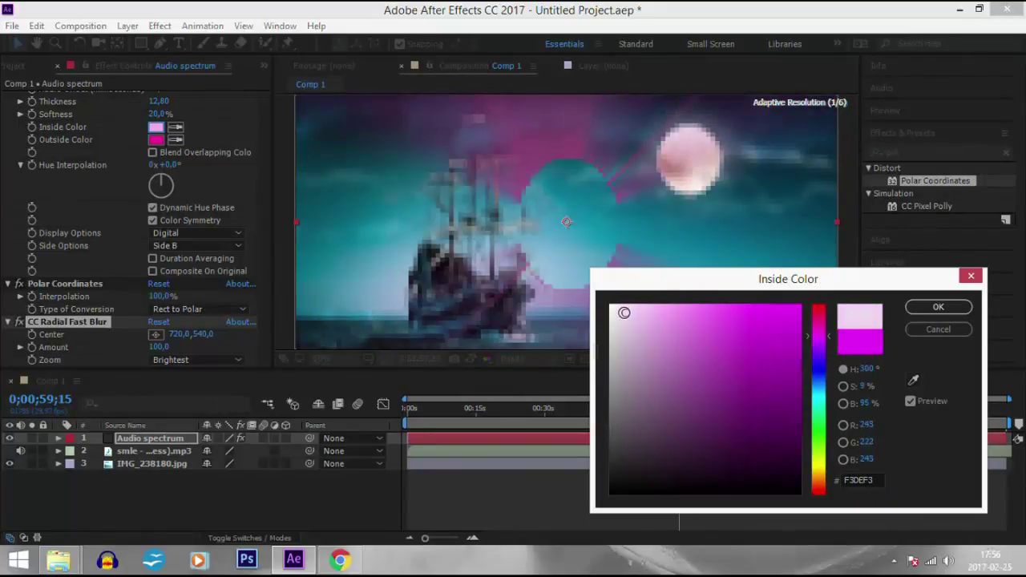
pyautogui.click(958, 307)
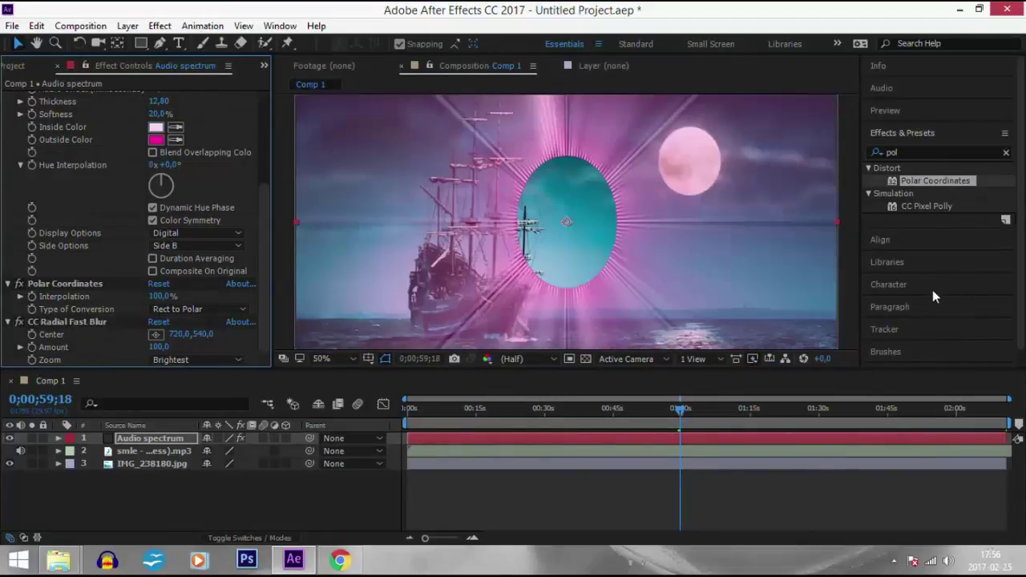
# Step: Set the Audio Spectrum effect's outside color to blue 324FFF and preview the recolored animation
pyautogui.click(156, 141)
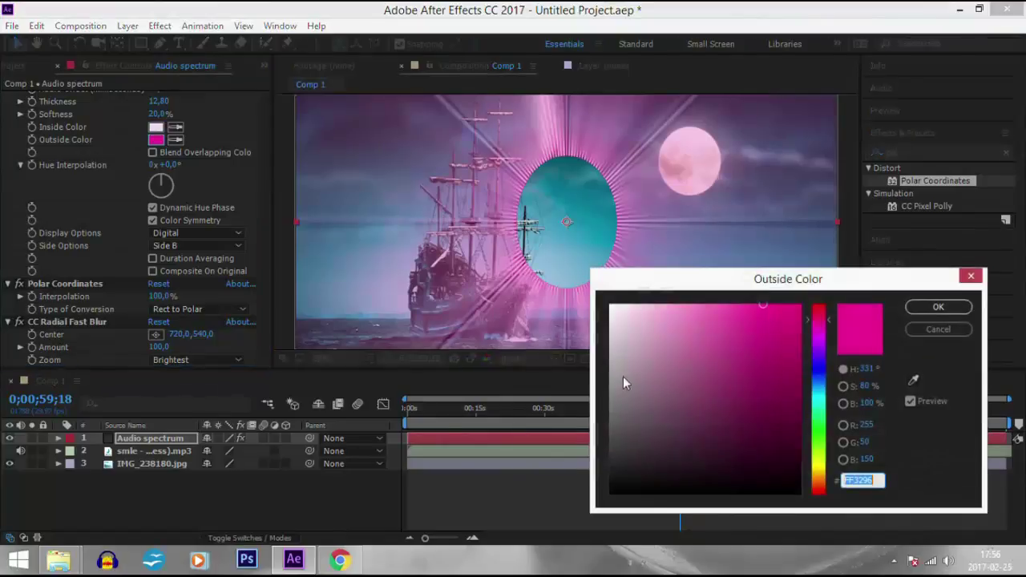
pyautogui.click(820, 377)
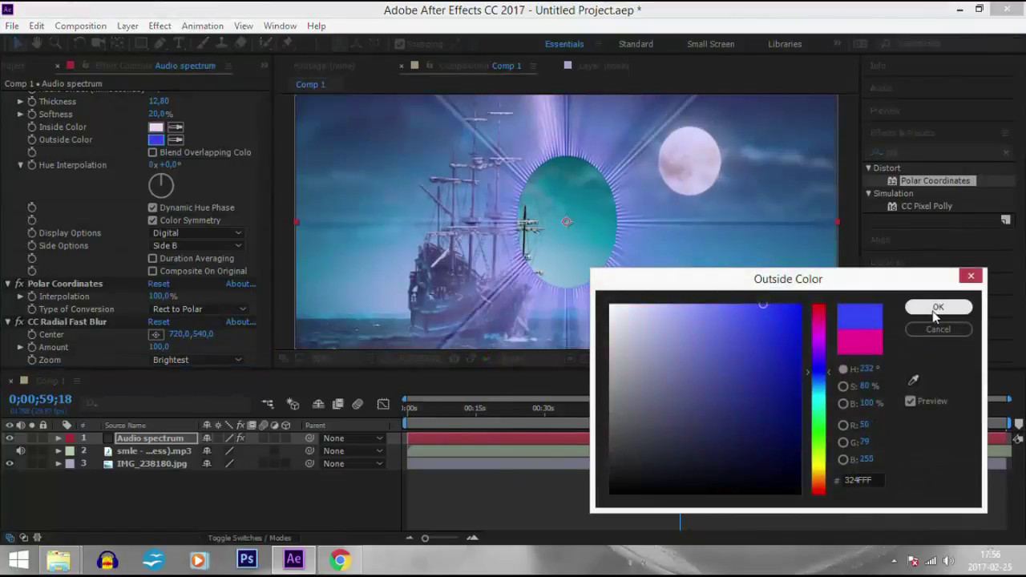
pyautogui.click(936, 307)
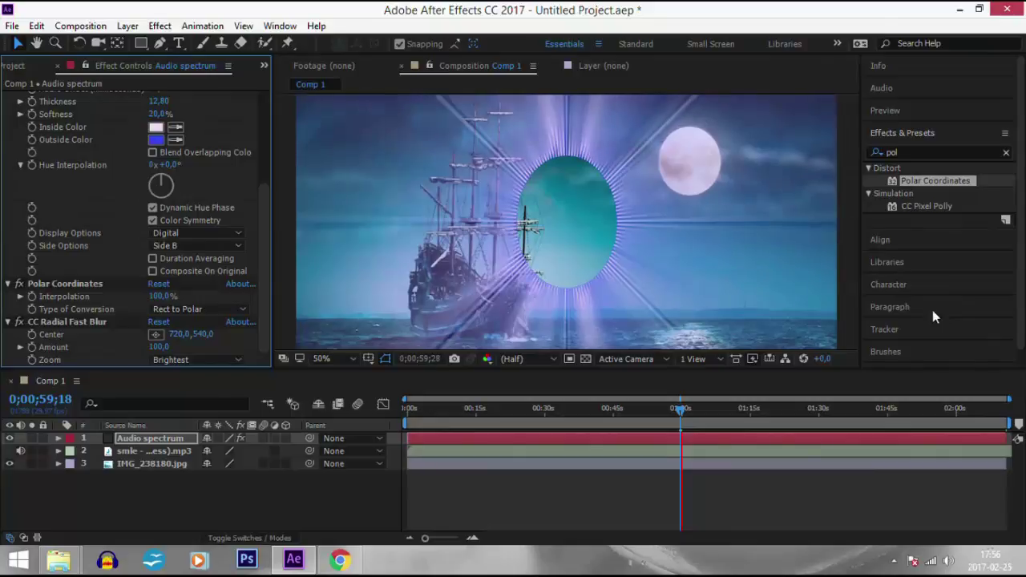
pyautogui.press('space')
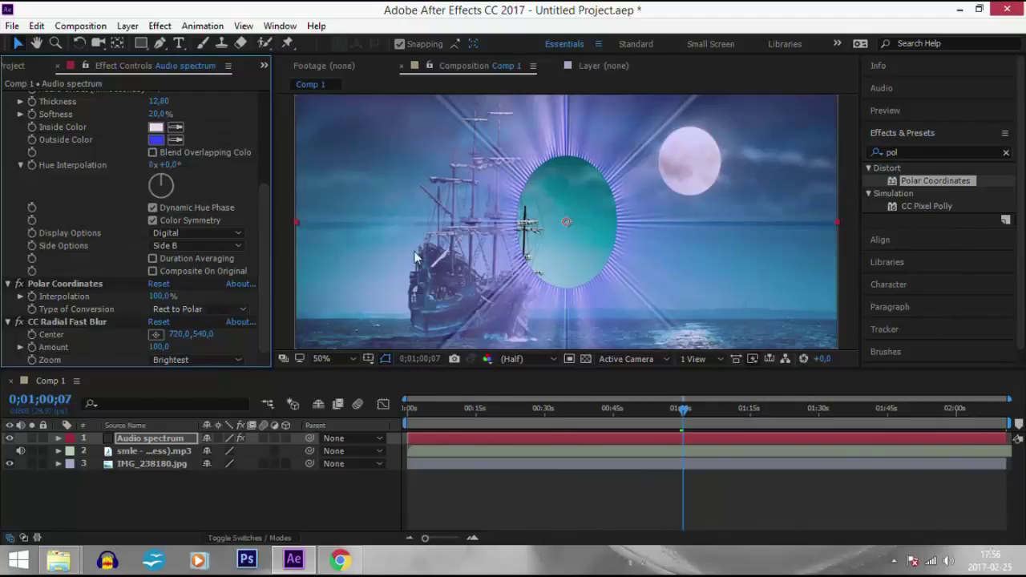
pyautogui.moveTo(263, 306); pyautogui.dragTo(273, 210)
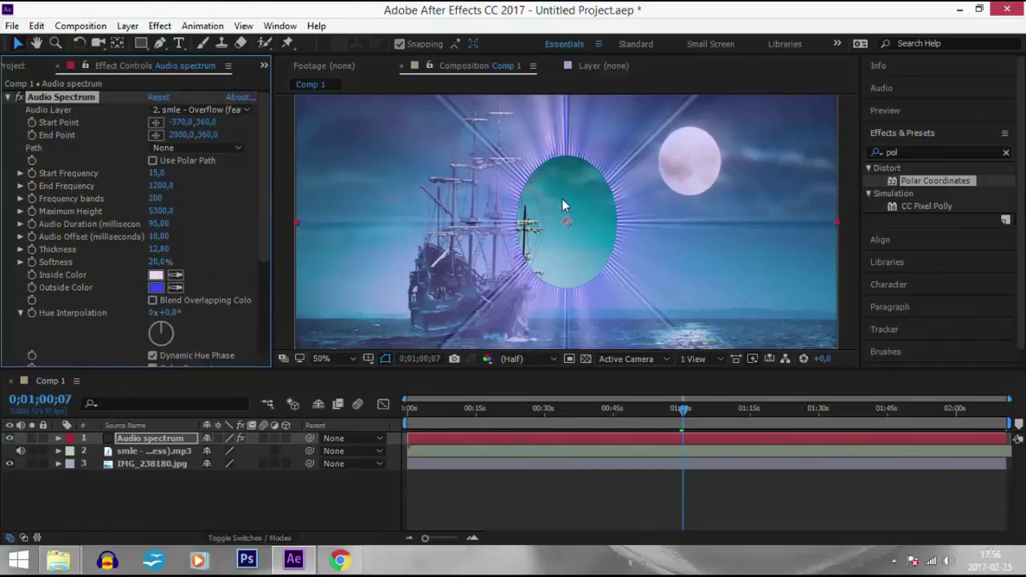